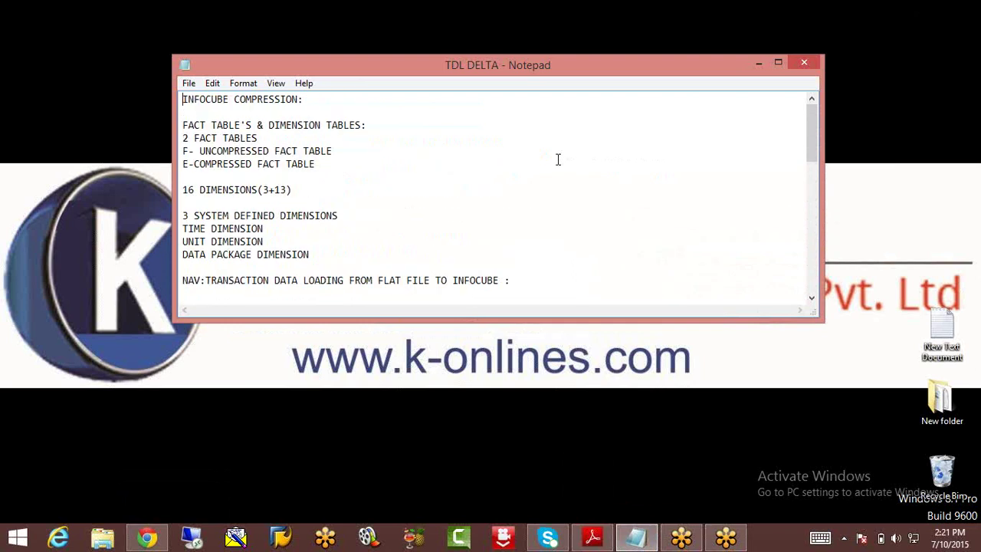
Review the TDL DELTA notes on InfoCube compression and transaction data loading, from the fact tables through the BEx reporting part
key("Down")
key("Down")
key("Down")
key("Down")
key("Down")
key("Down")
key("Down")
key("Down")
key("Down")
key("Down")
key("Down")
key("Down")
key("Down")
key("Down")
key("Down")
key("Down")
key("Down")
key("Down")
key("Down")
key("Down")
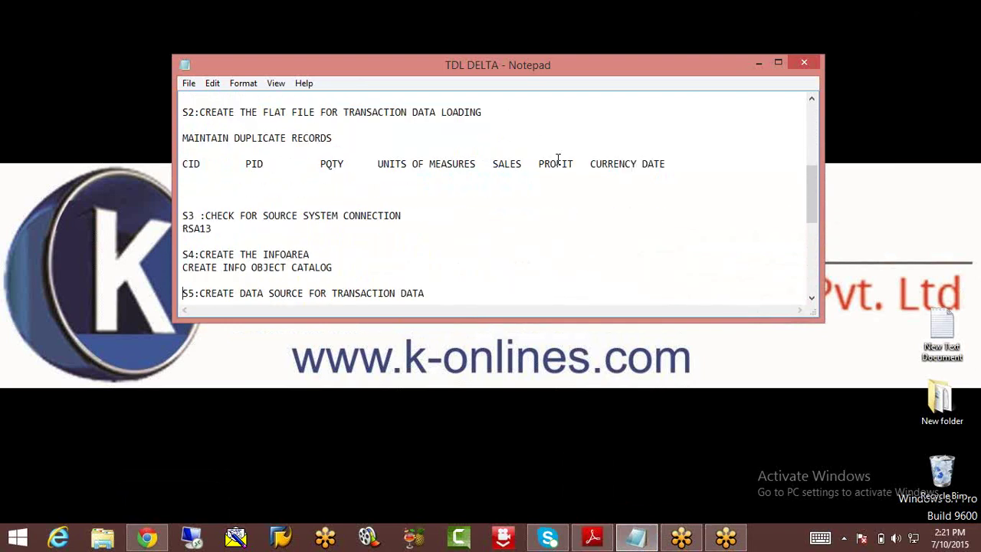
key("Up")
key("Up")
key("Up")
key("Up")
key("Up")
key("Up")
key("Up")
key("Up")
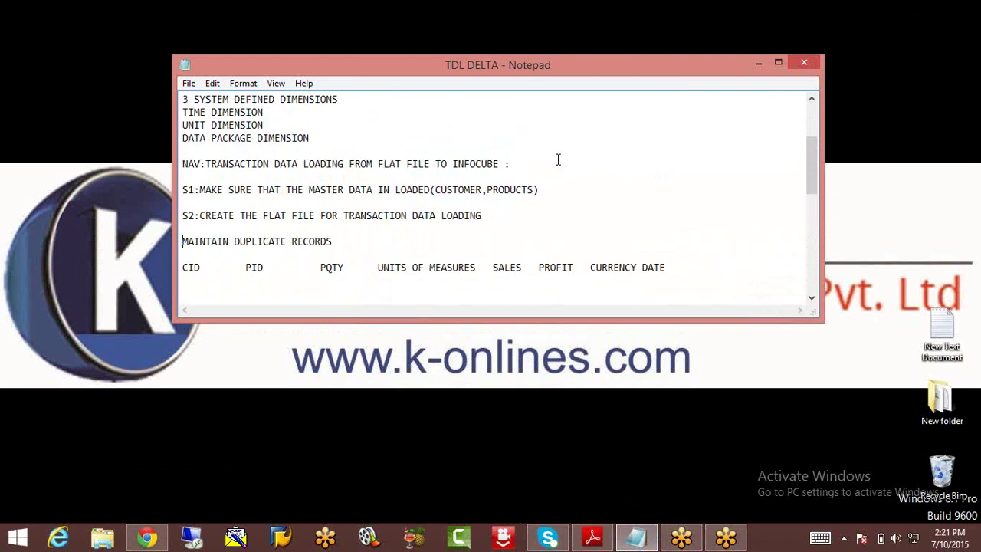
key("Down")
key("Down")
key("Down")
key("Down")
key("Down")
key("Down")
key("Down")
key("Down")
key("Down")
key("Down")
key("Down")
key("Down")
key("Down")
key("Down")
key("Down")
key("Down")
key("Down")
key("Down")
key("Down")
key("Down")
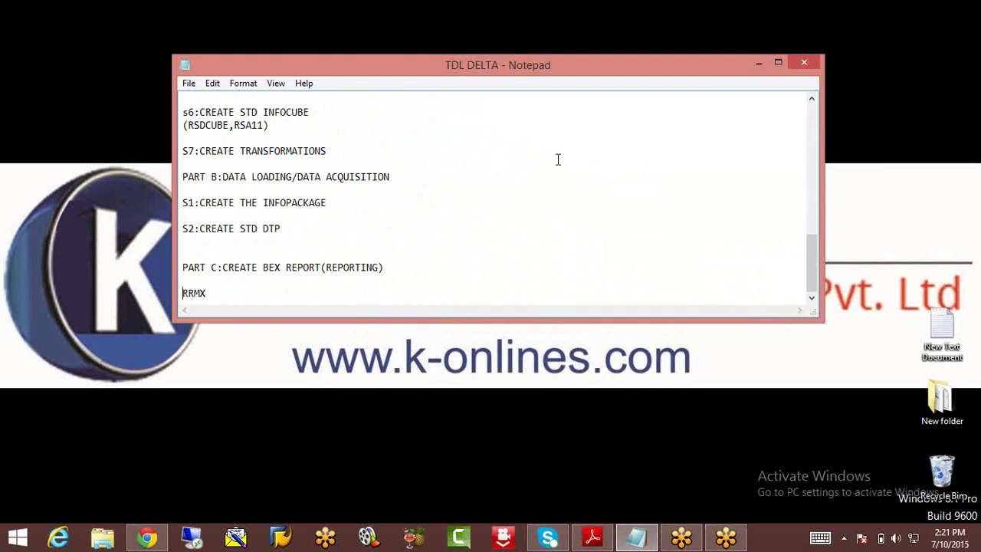
left_click(757, 65)
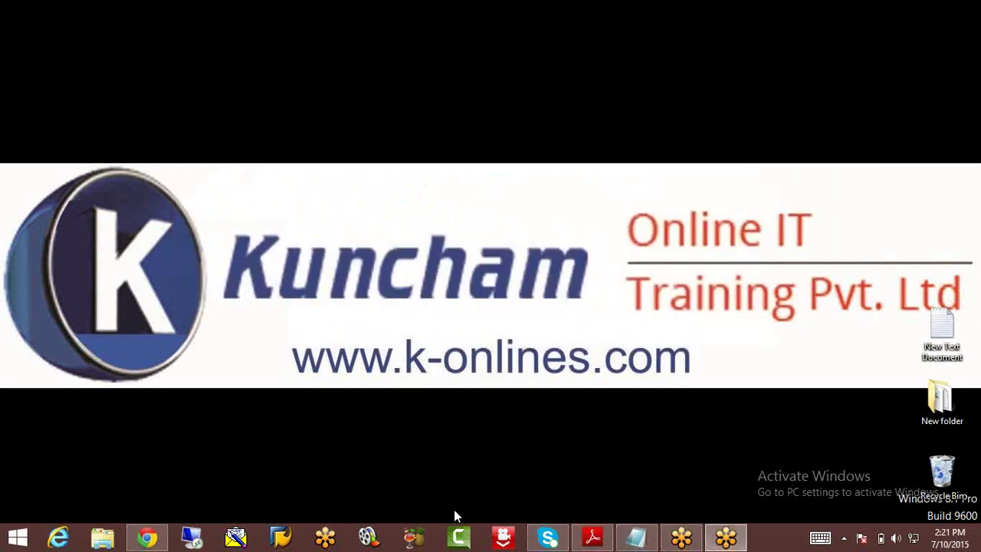
Switch to SAP Logon and log on to BW 7.3 with the user ID, account password and language EN, ending any other logons
left_click(284, 539)
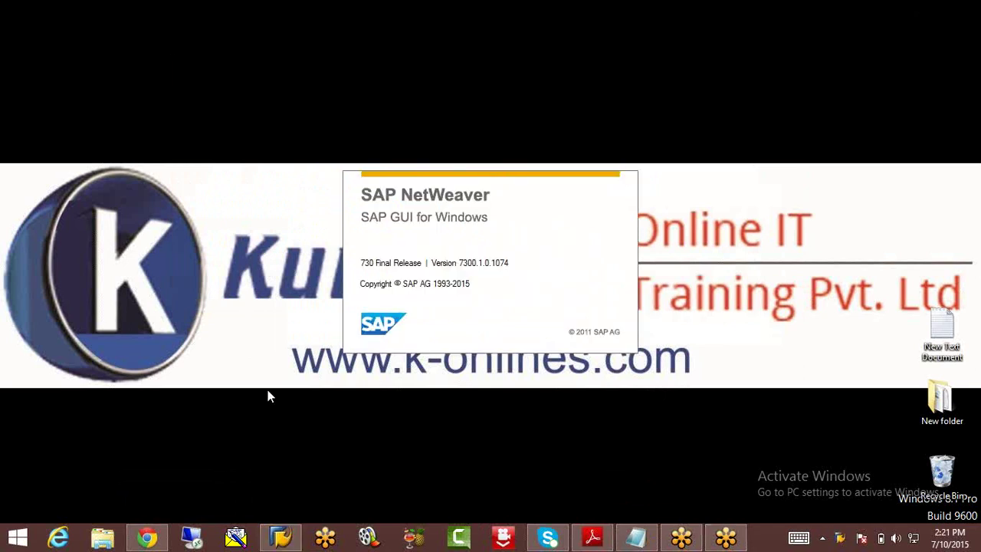
left_click(70, 73)
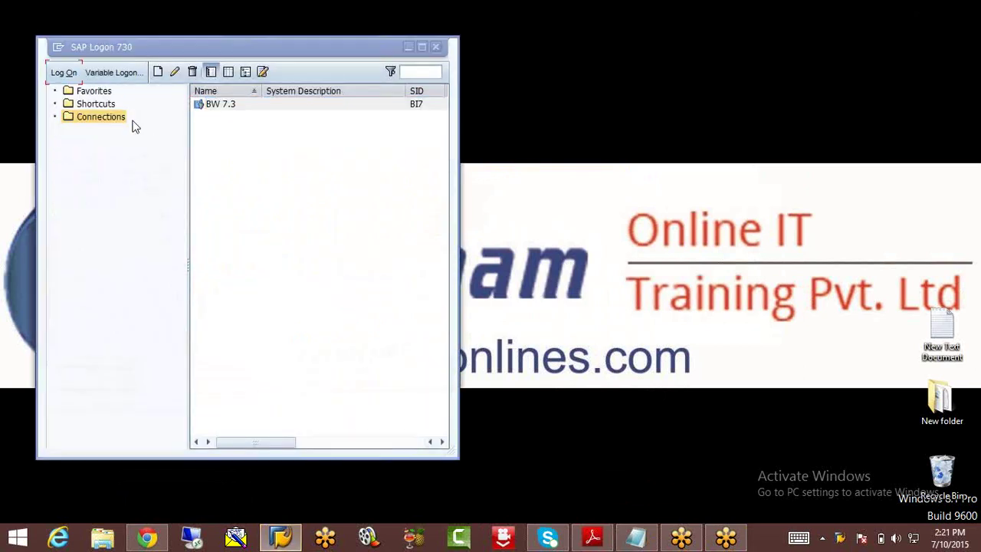
type("B")
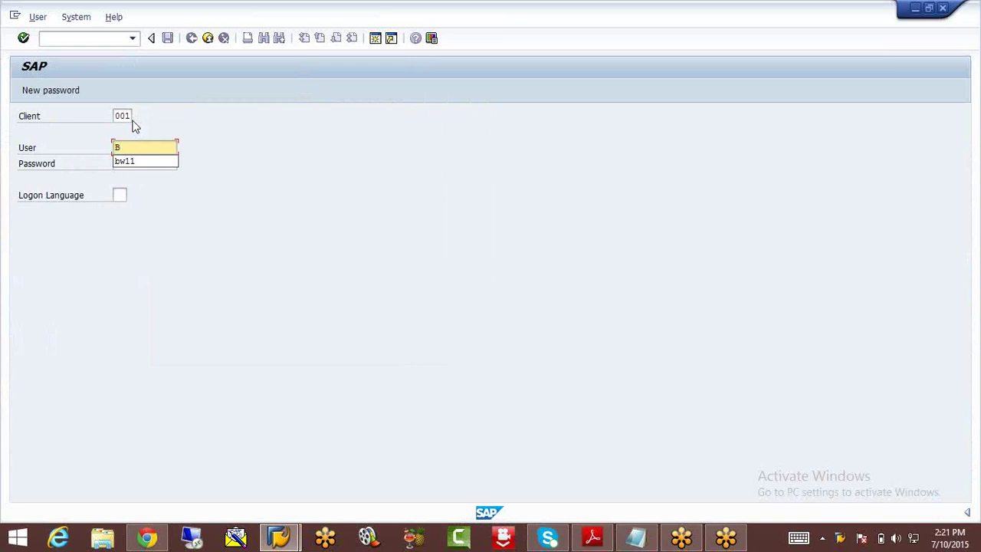
type("w11")
key("Tab")
key("ctrl+v")
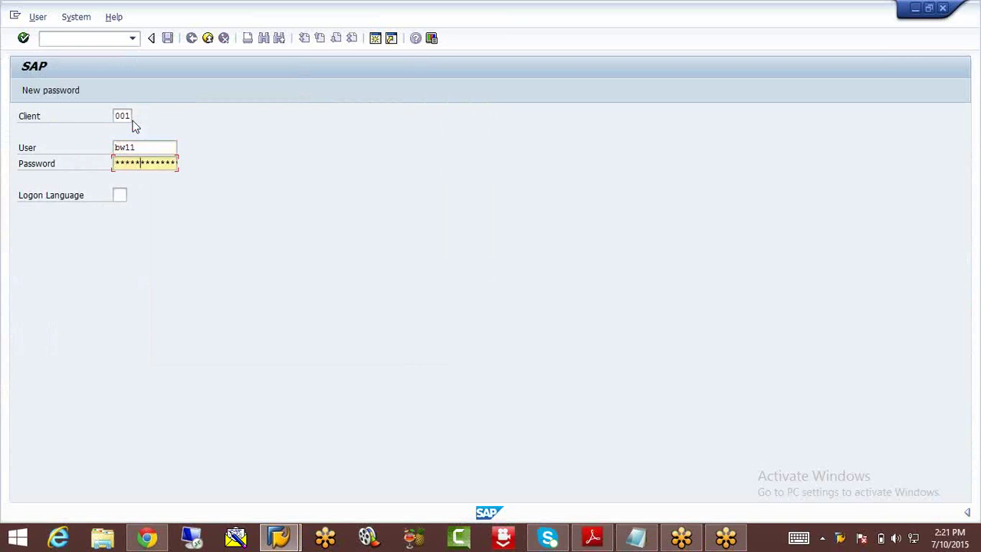
key("Tab")
type("EN")
key("Return")
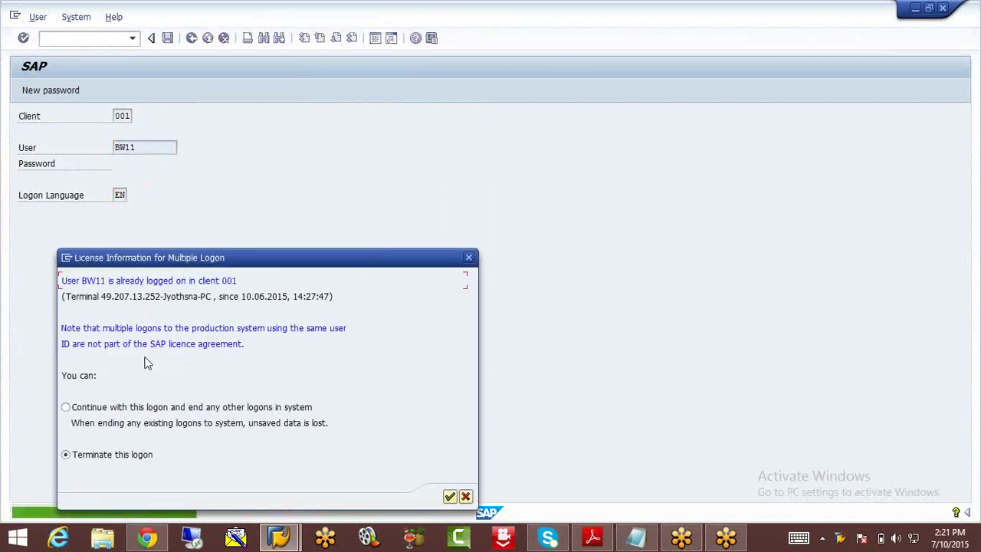
left_click(67, 408)
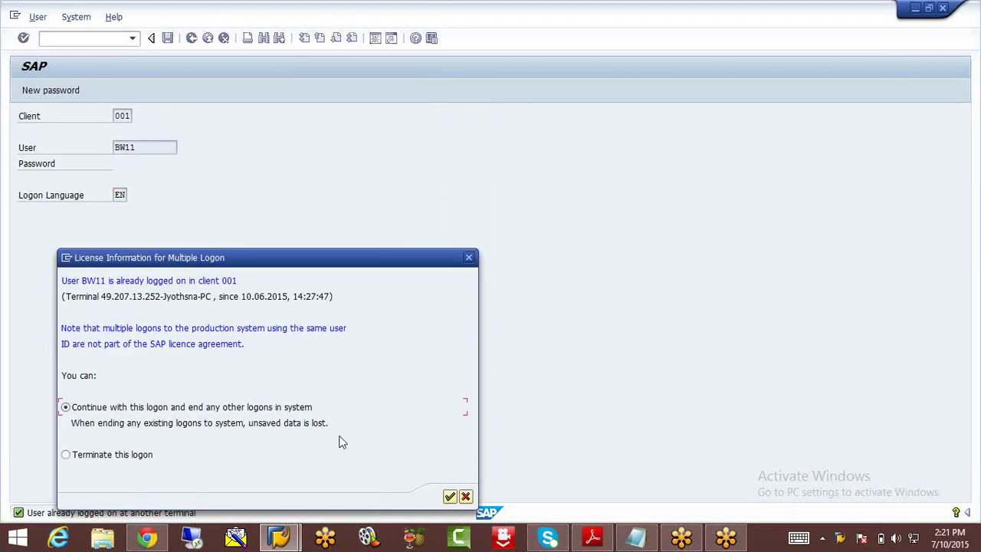
left_click(450, 496)
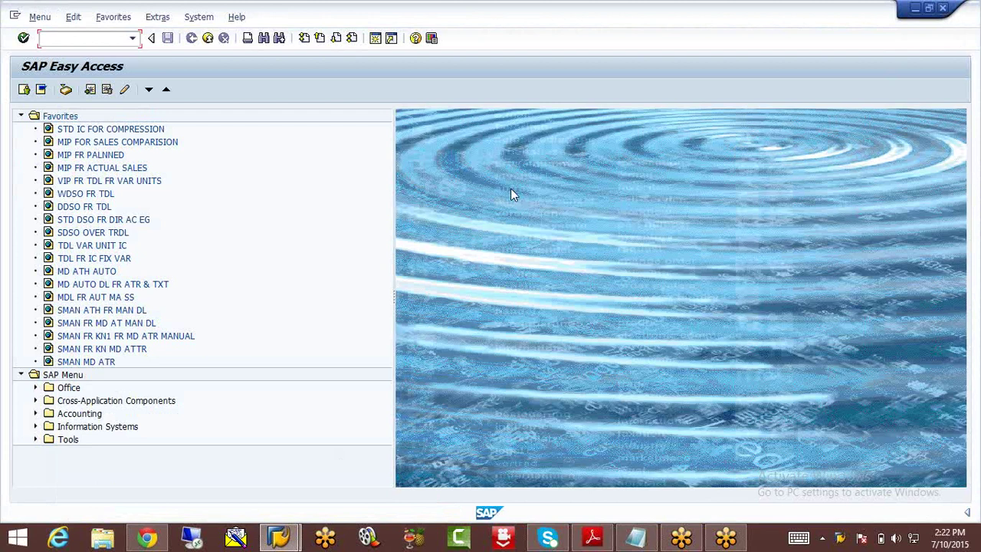
Open the Data Warehousing Workbench with transaction rsa11 and manage the InfoCube STD IC FR COMPRESSION
type("rsa11")
key("Return")
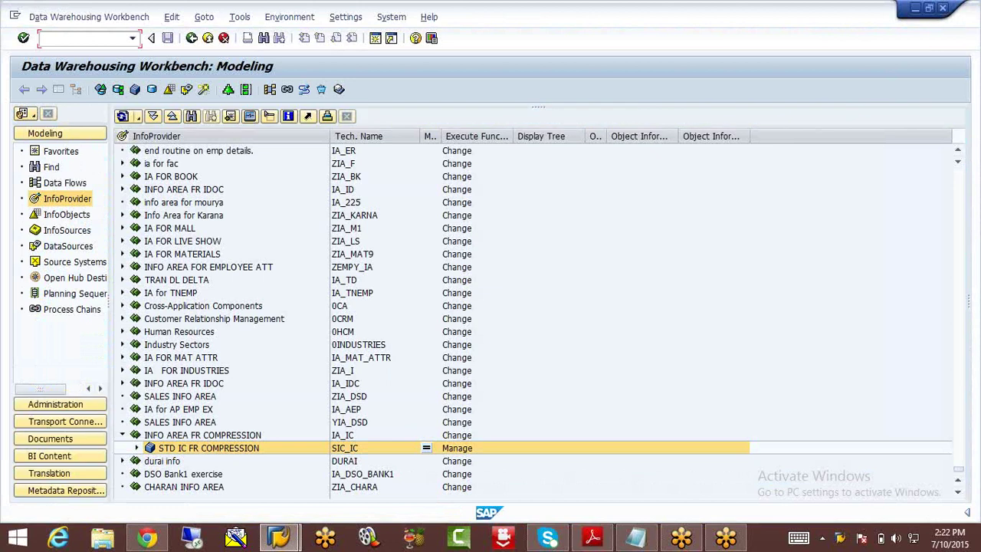
right_click(243, 452)
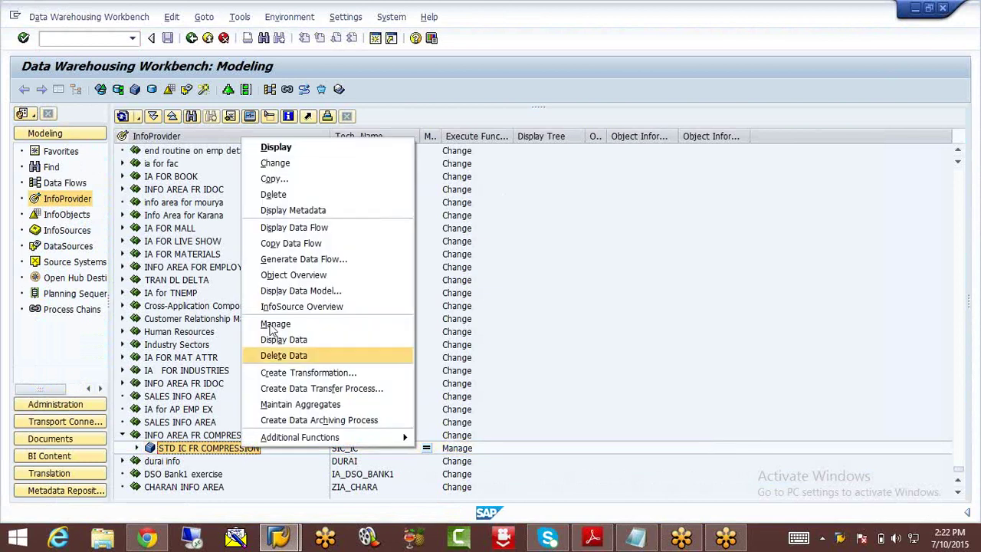
left_click(275, 324)
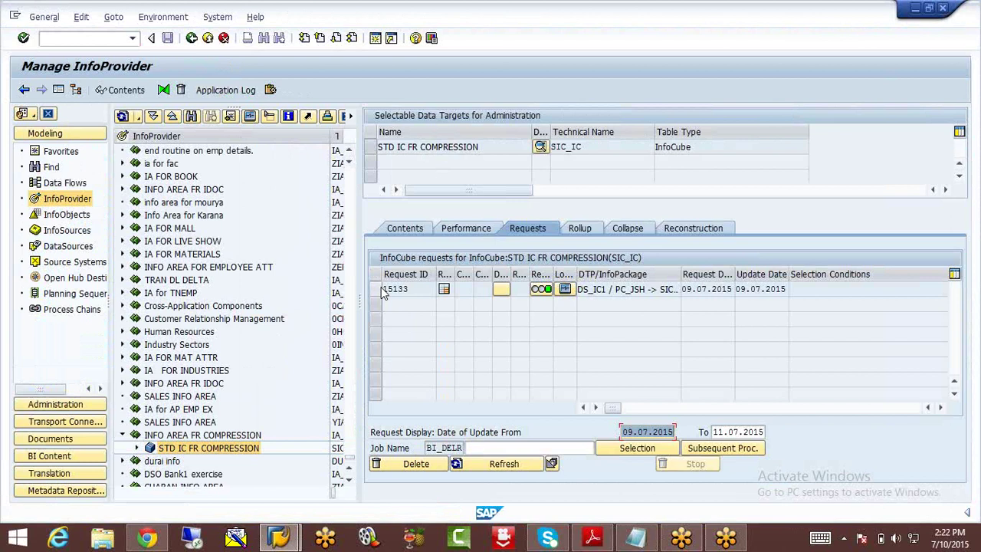
left_click(411, 230)
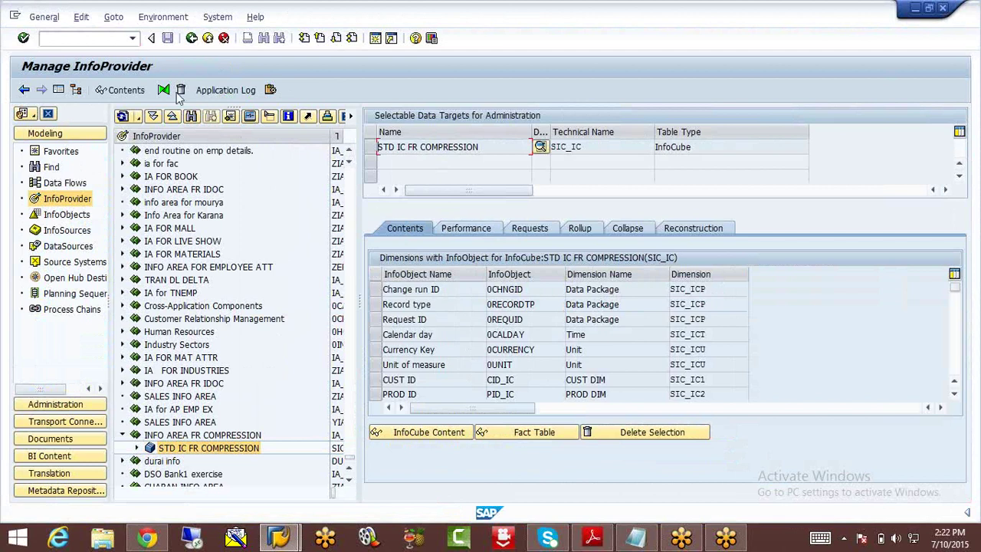
left_click(126, 91)
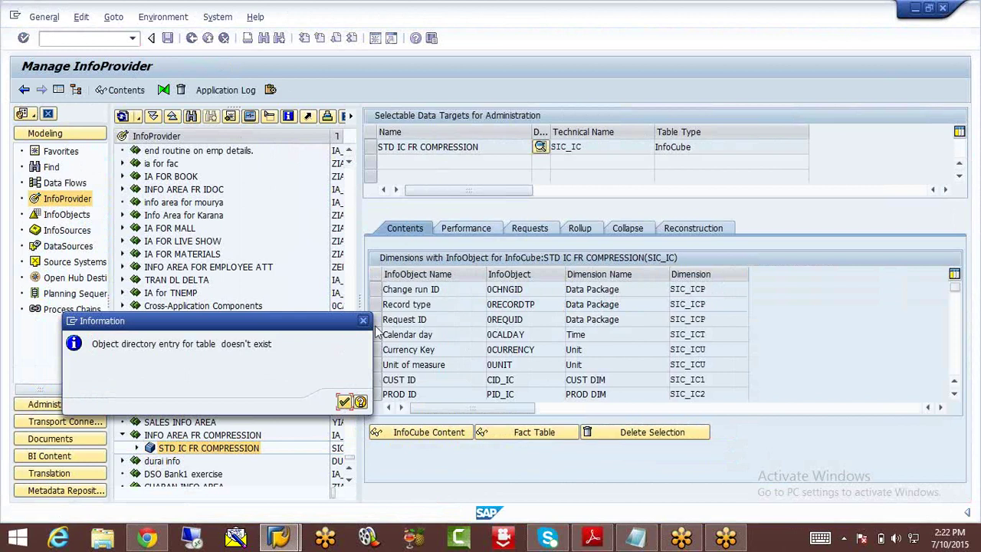
left_click(346, 402)
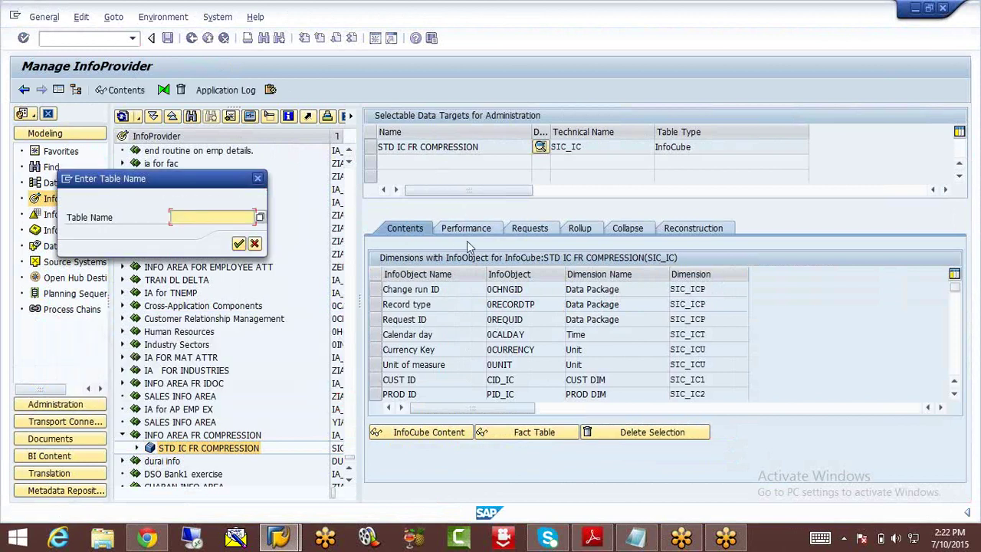
left_click(255, 243)
Select request 15133 and the STD IC FR COMPRESSION data target, and open the target's contents selection
left_click(529, 229)
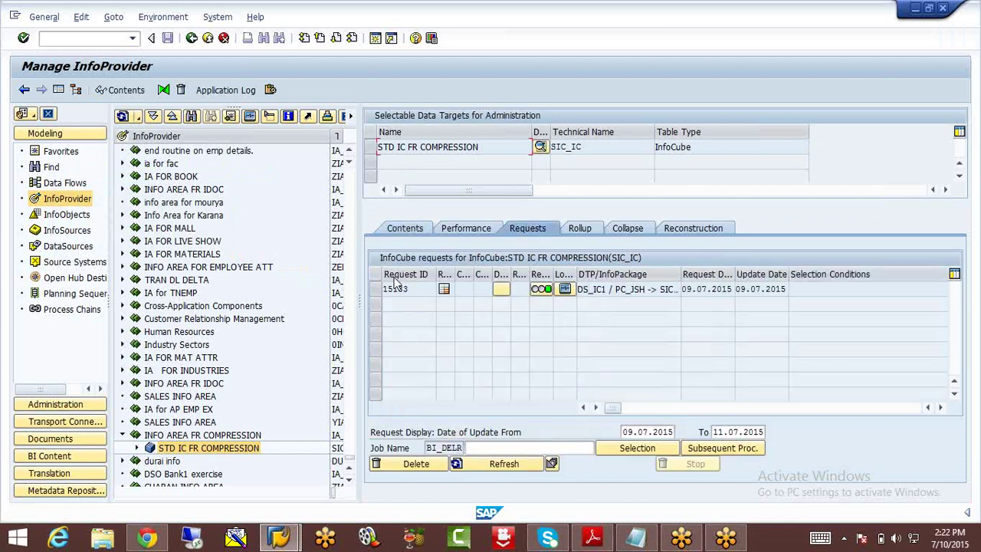
left_click(375, 291)
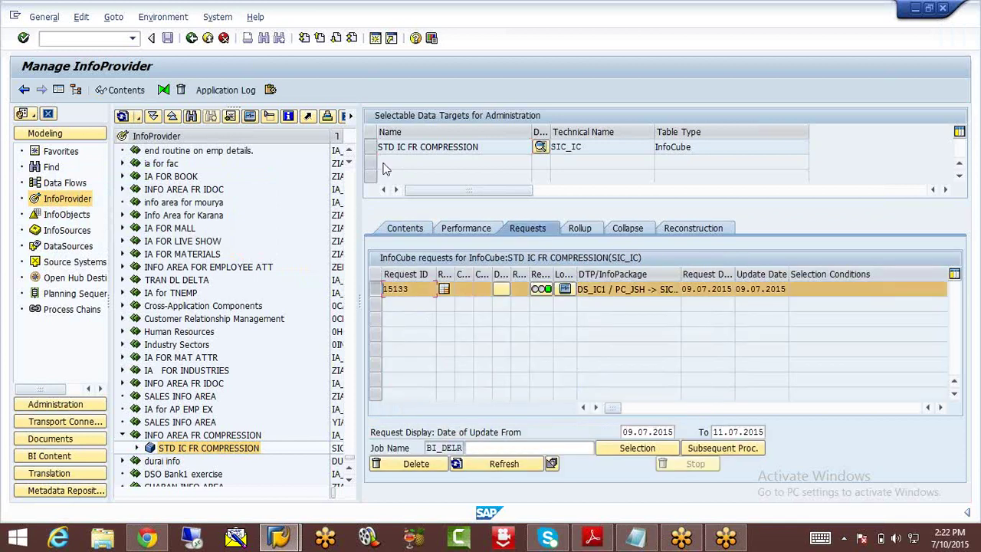
left_click(376, 147)
left_click(135, 92)
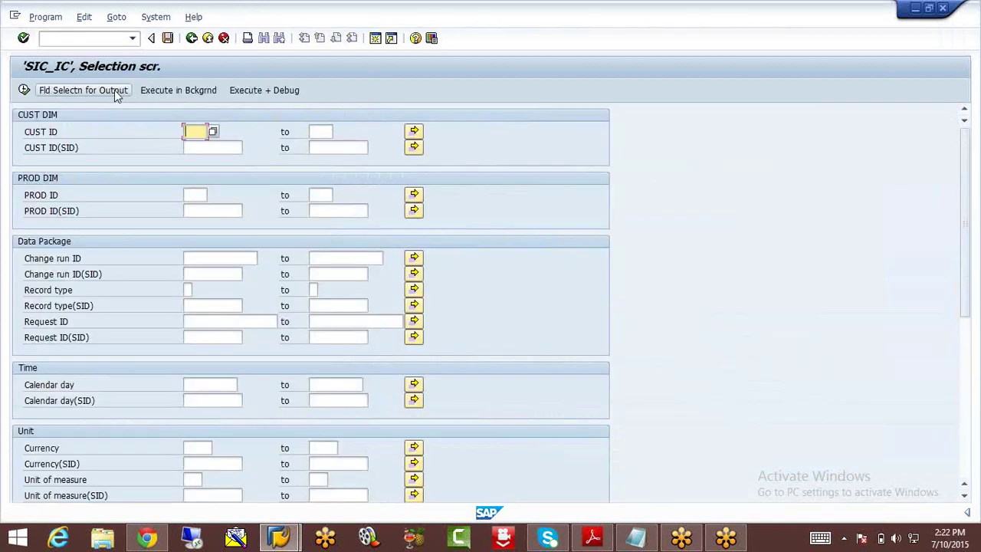
Display the SIC_IC records with CUST ID, PROD ID, Calendar day, Currency, Unit of measure and the key figures as output fields
left_click(114, 89)
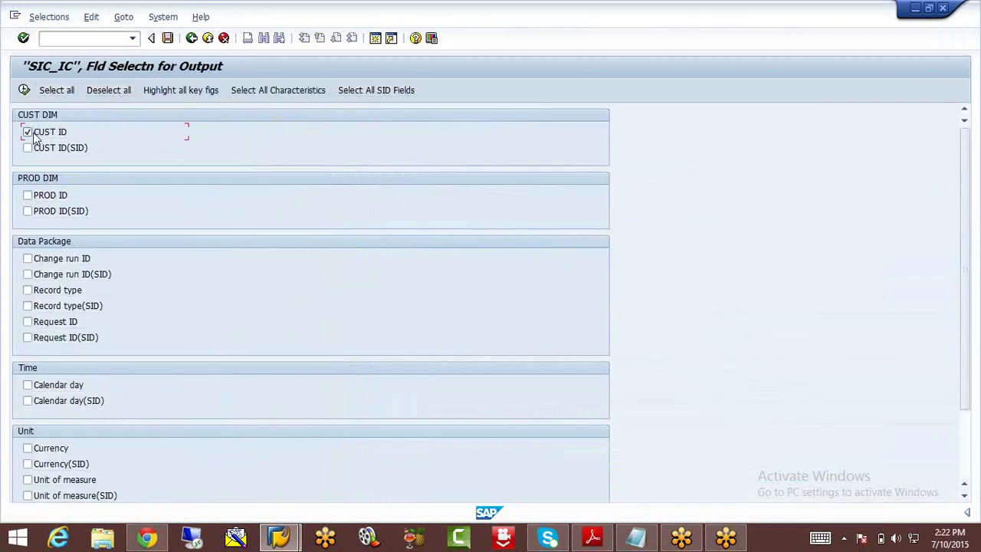
left_click(28, 195)
left_click(27, 385)
left_click(27, 449)
left_click(27, 480)
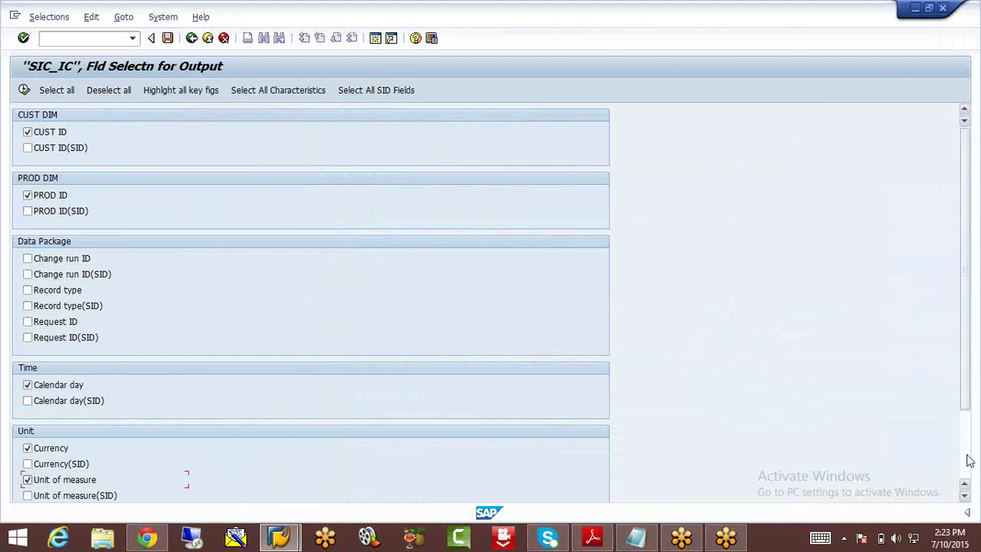
scroll(968, 460, "down", 2)
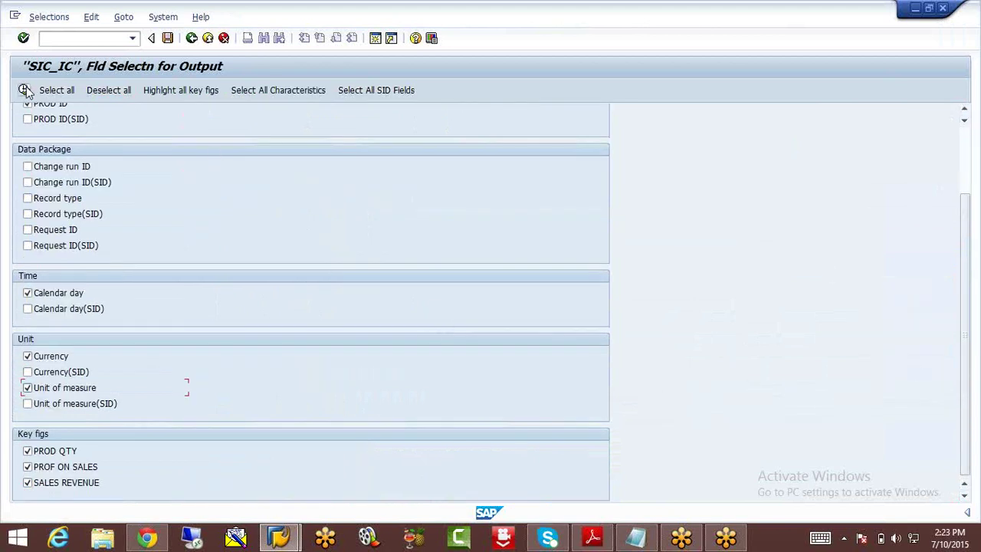
left_click(25, 90)
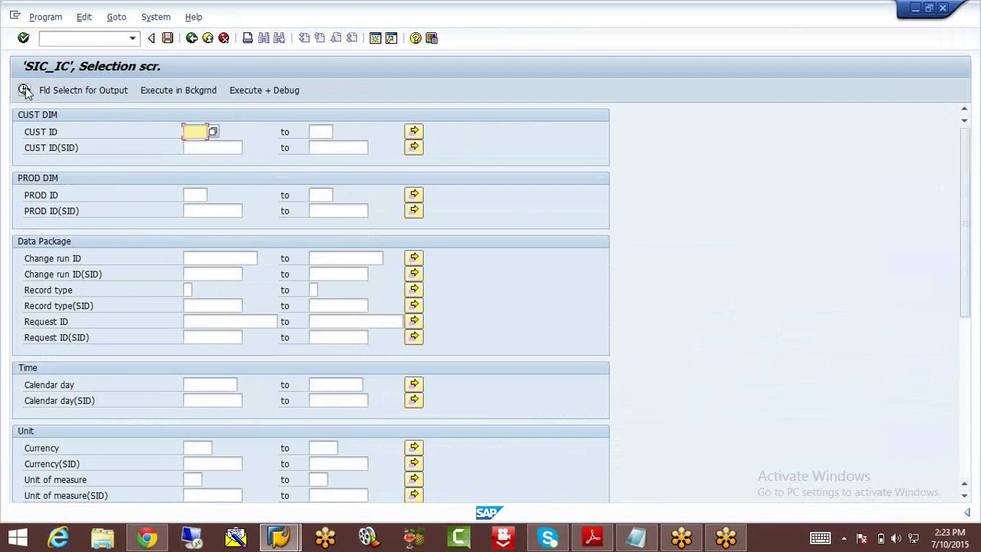
left_click(25, 91)
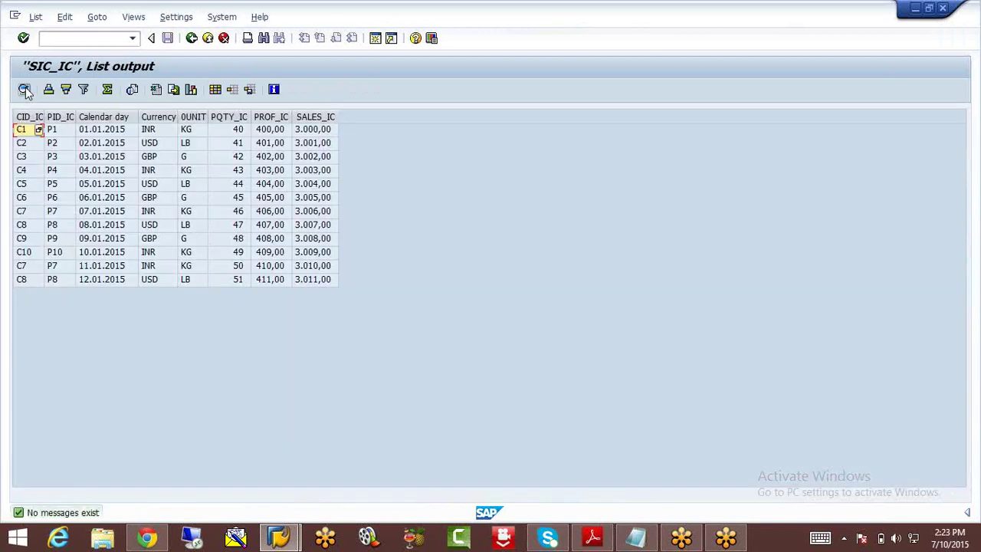
Return to InfoProvider management and expand STD IC FR COMPRESSION in the InfoProvider tree
left_click(188, 44)
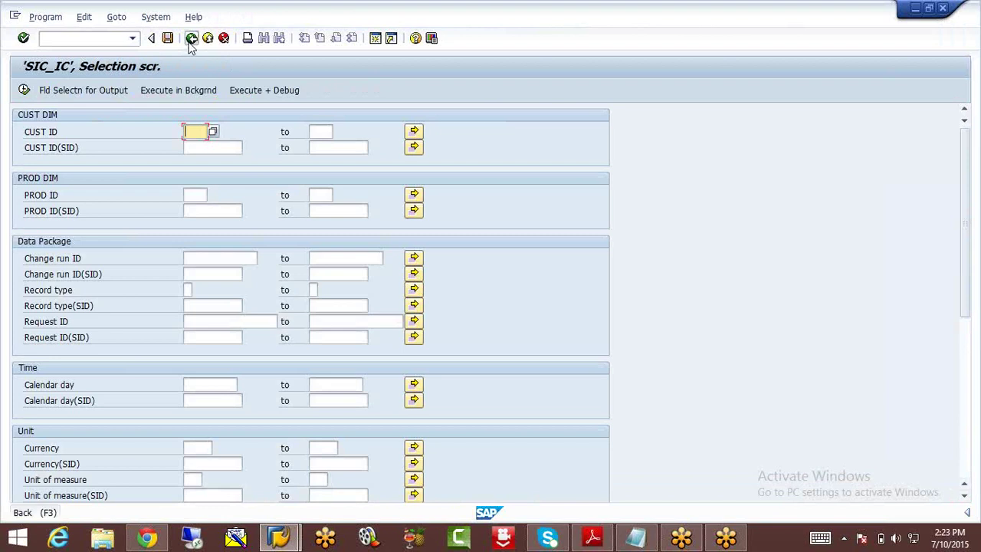
left_click(191, 39)
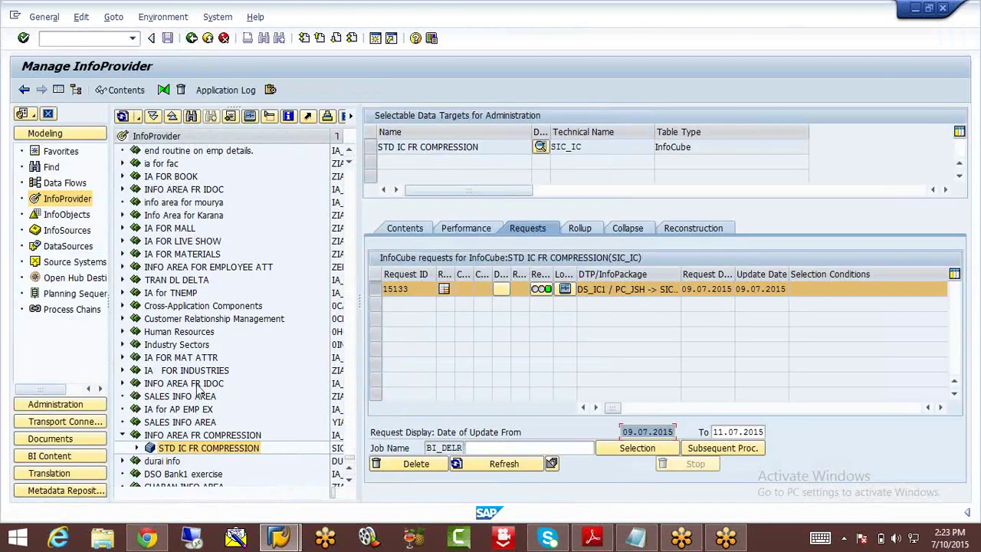
left_click(137, 449)
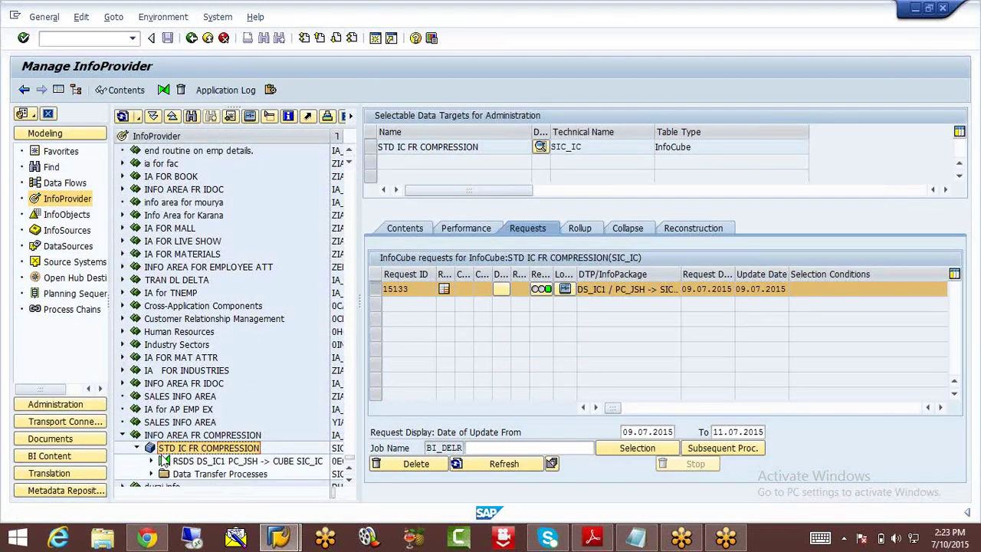
left_click(171, 472)
double_click(171, 473)
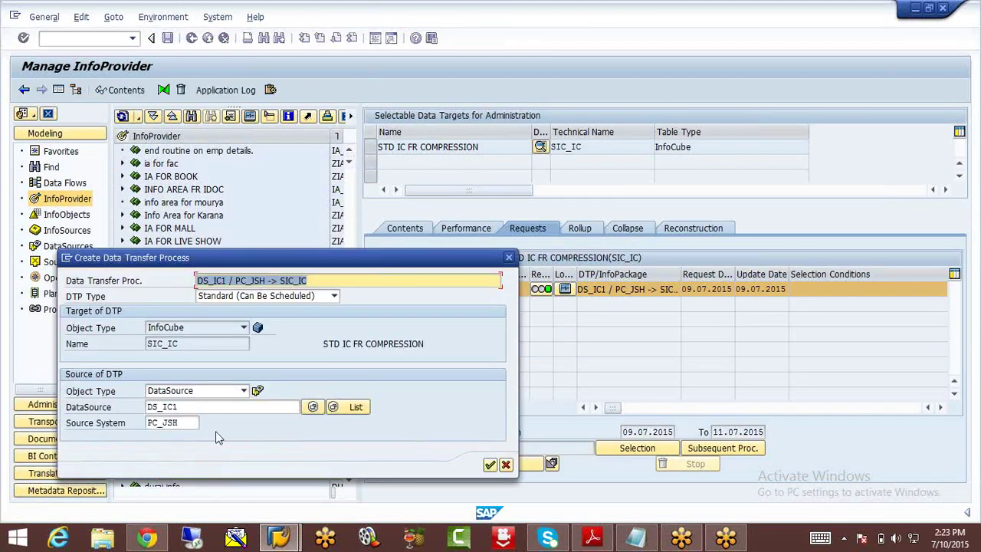
left_click(496, 463)
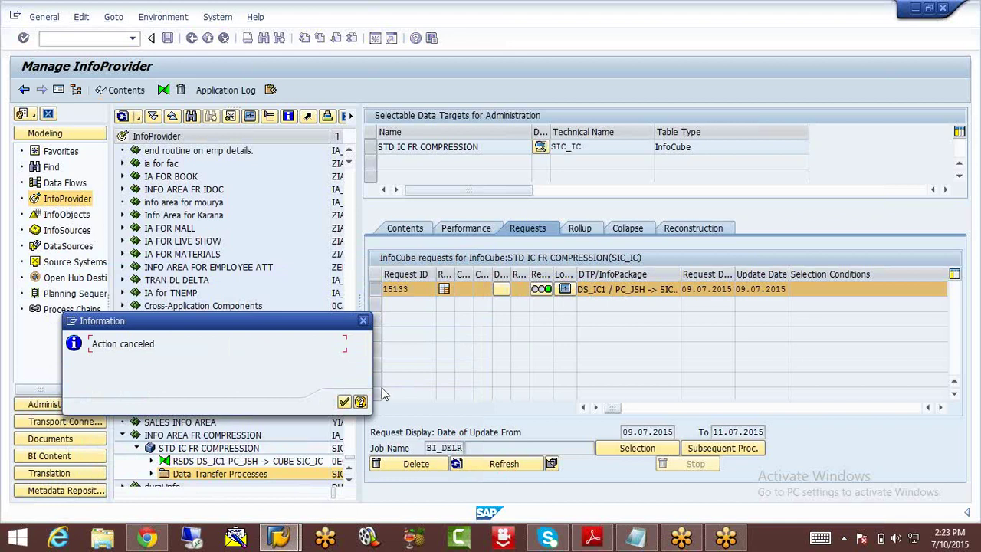
left_click(344, 401)
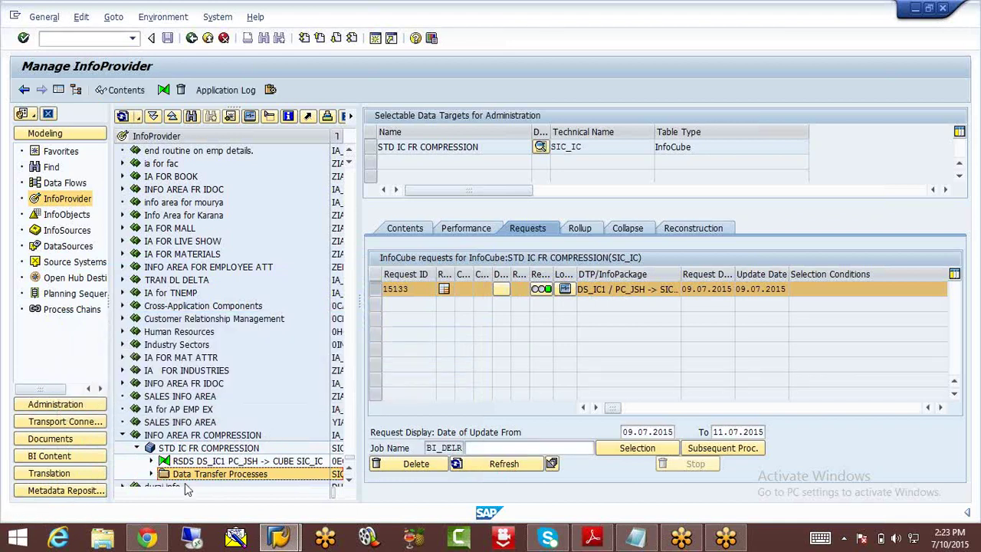
Open the data transfer process DS_IC1 / PC_JSH -> SIC_IC under the InfoCube and execute it
left_click(150, 473)
left_click(184, 462)
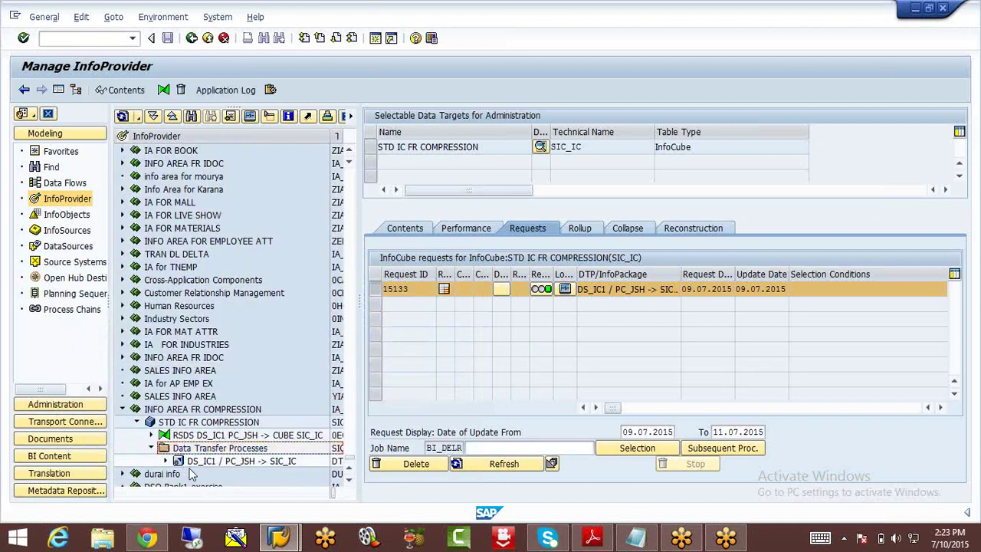
double_click(198, 461)
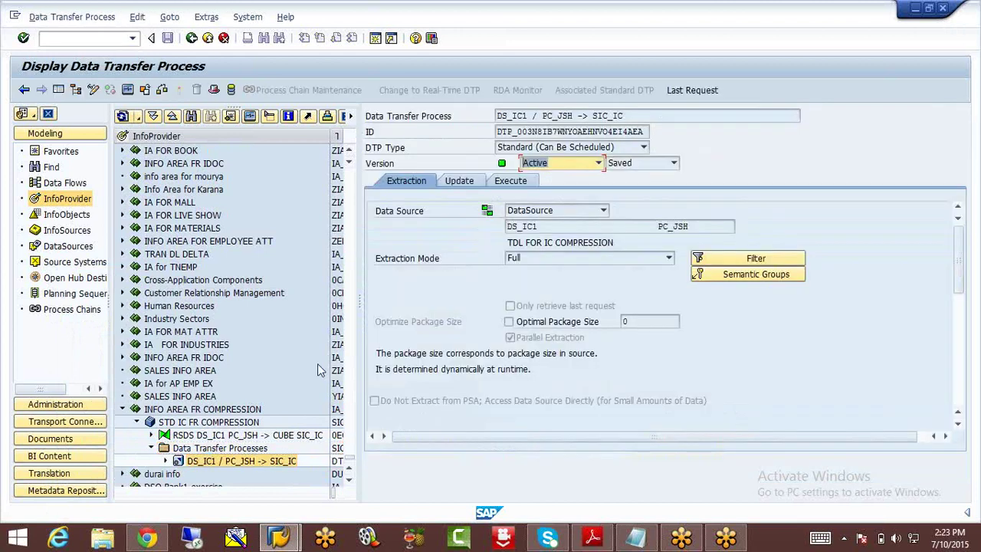
left_click(463, 181)
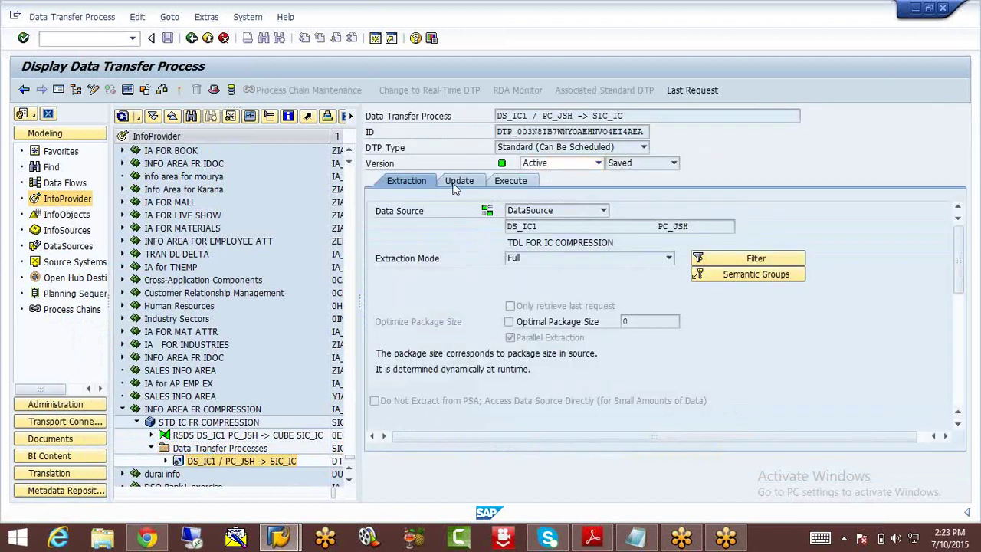
left_click(515, 182)
left_click(692, 322)
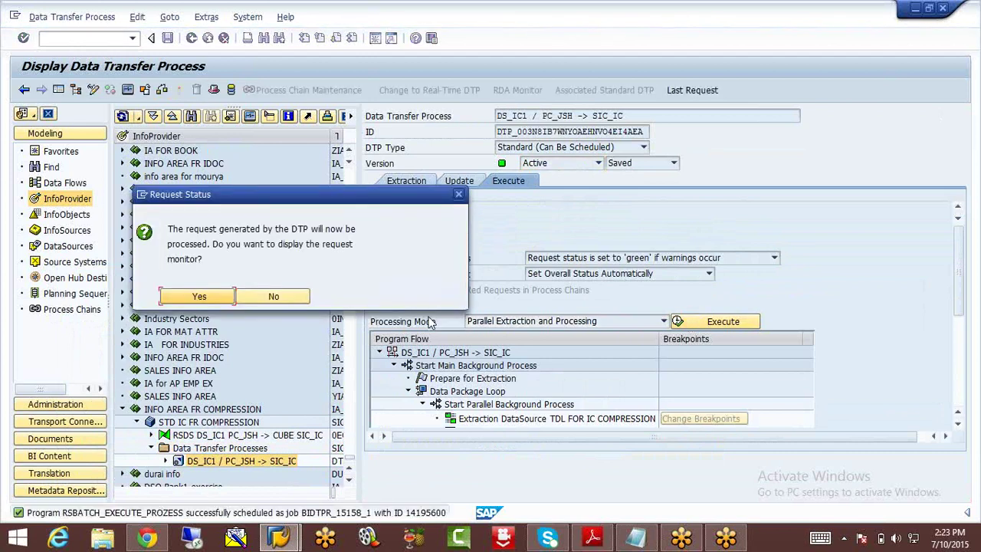
Display the request monitor for the executed data transfer process and go to the administration of its data target
left_click(198, 297)
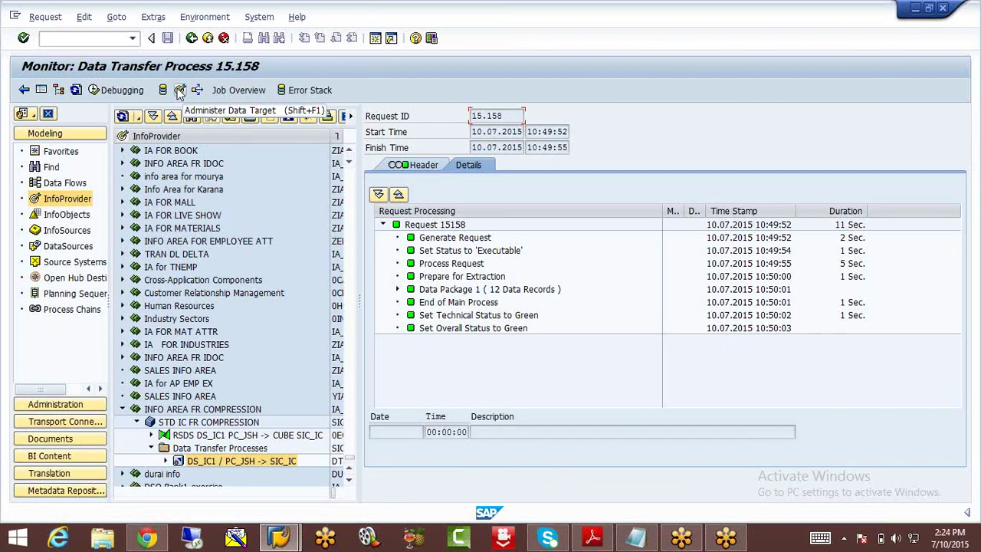
left_click(180, 90)
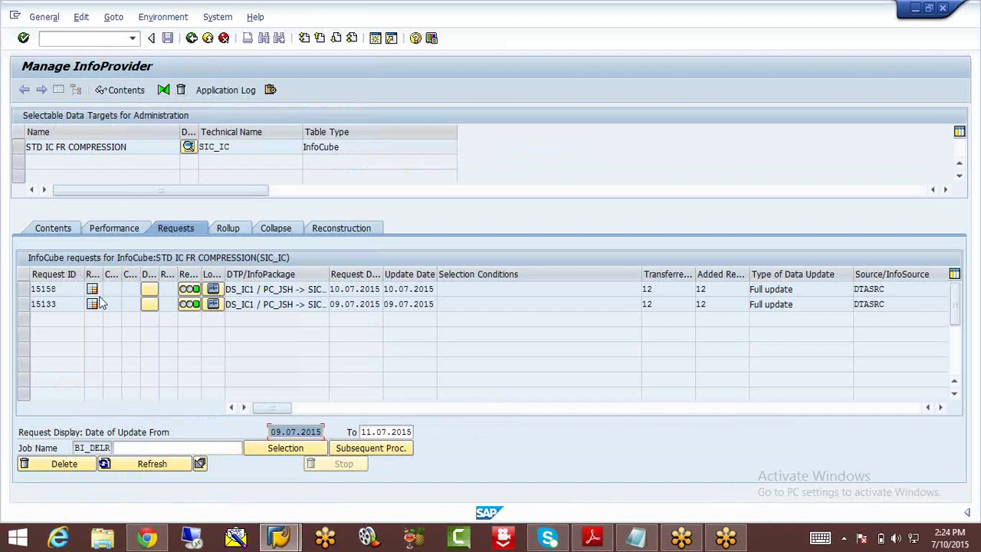
mouse_move(101, 309)
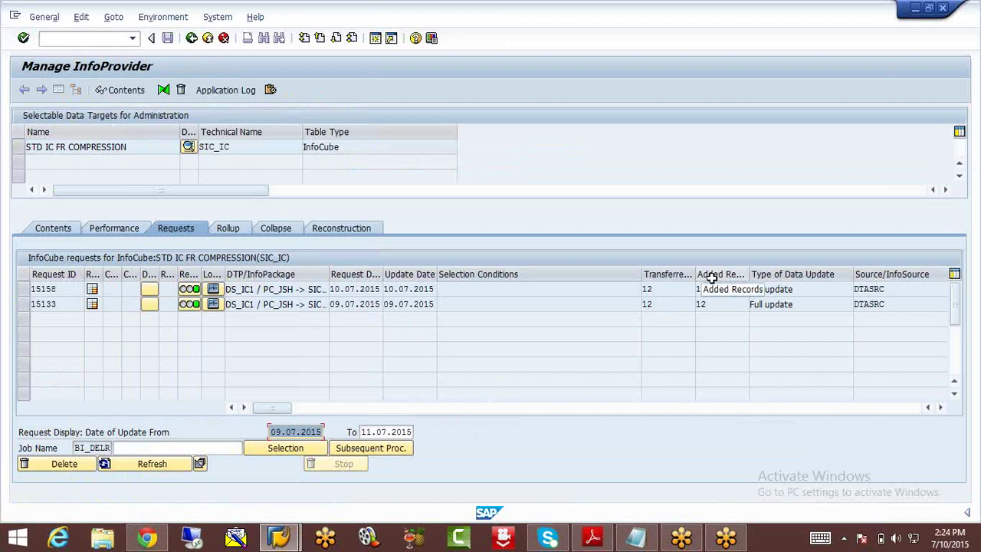
Select the STD IC FR COMPRESSION data target and request 15133, and open the InfoCube's contents selection
left_click(22, 149)
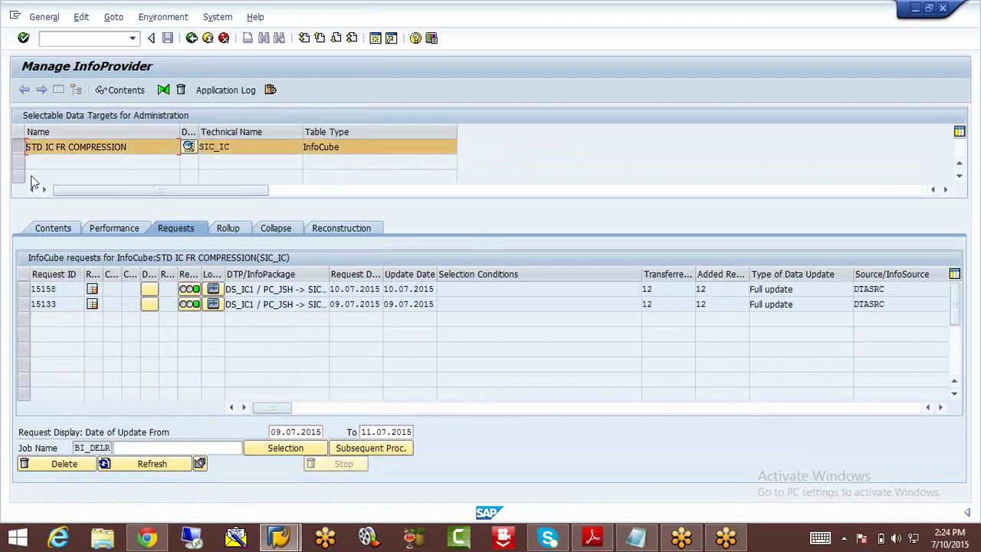
left_click(23, 304)
left_click(131, 91)
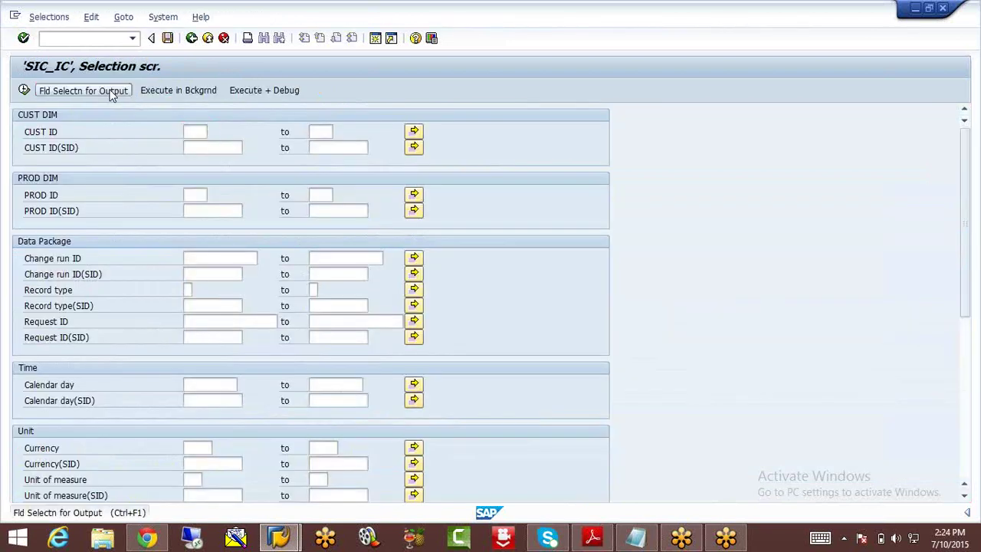
List the SIC_IC records with CUST ID, PROD ID, Calendar day, Currency and Unit of measure chosen as output fields
left_click(112, 91)
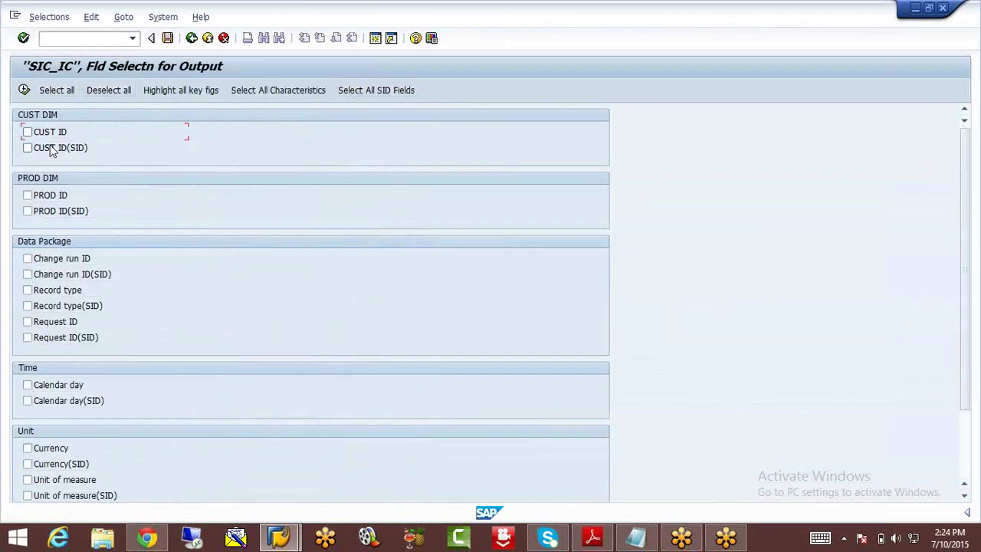
left_click(27, 132)
left_click(26, 195)
left_click(27, 385)
left_click(28, 448)
left_click(27, 479)
left_click(24, 90)
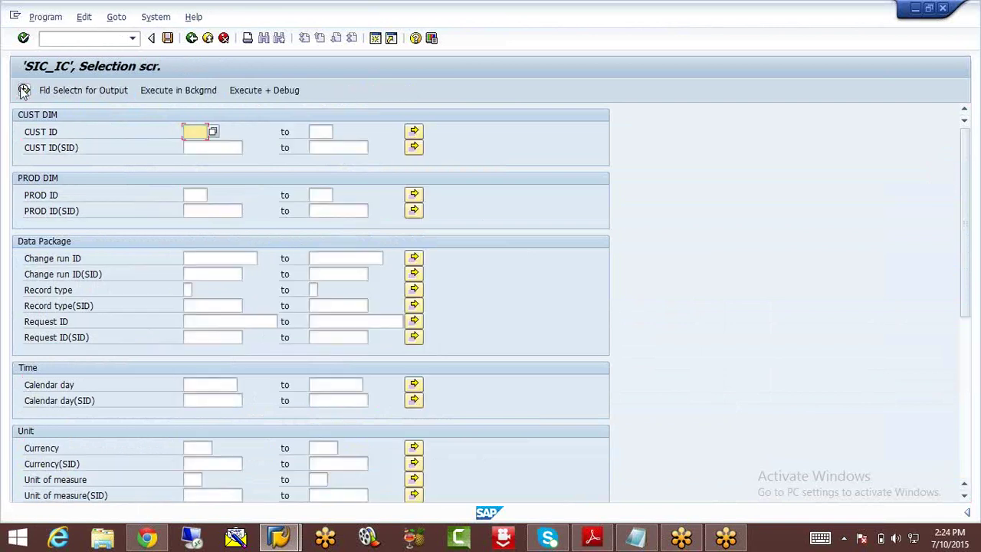
left_click(24, 90)
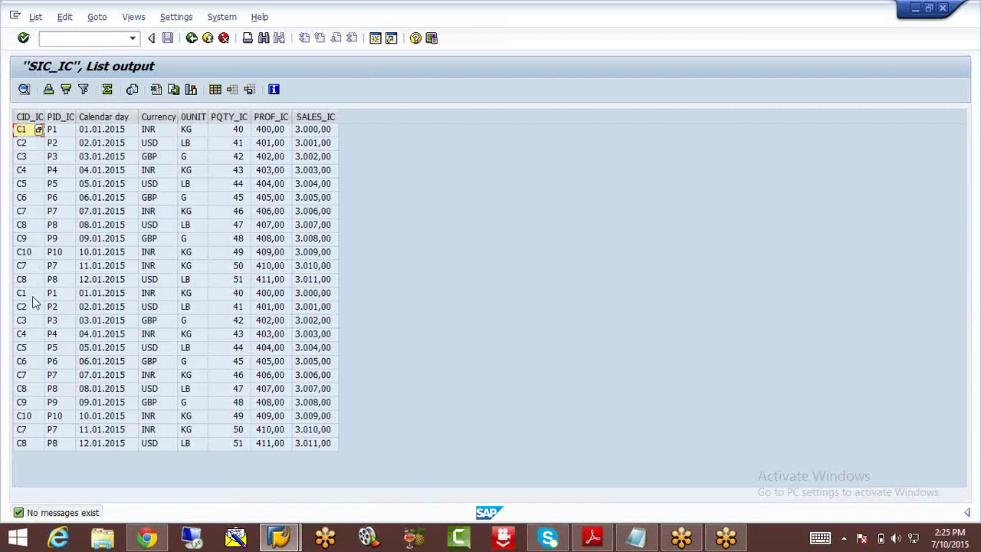
Total the PQTY_IC column in the SIC_IC list output
left_click(108, 90)
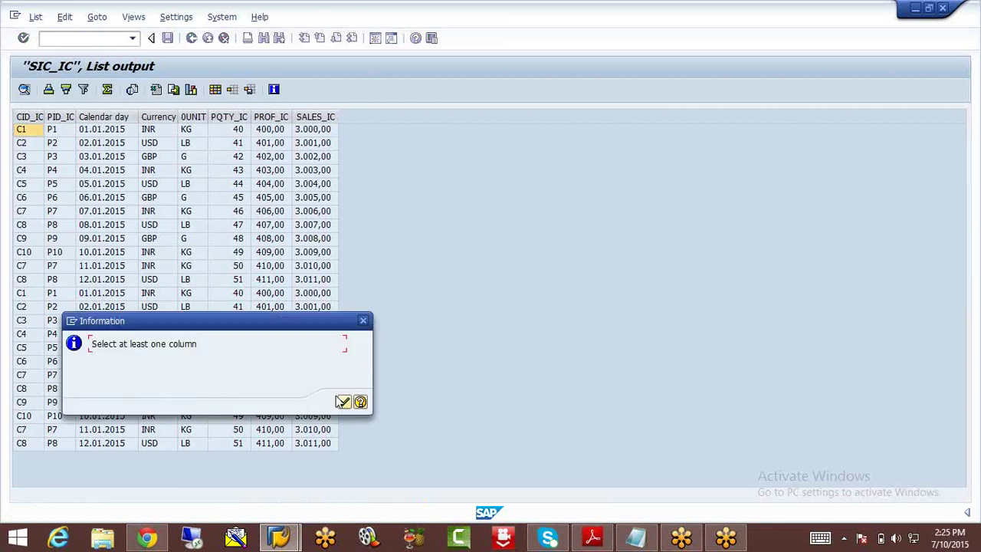
left_click(341, 402)
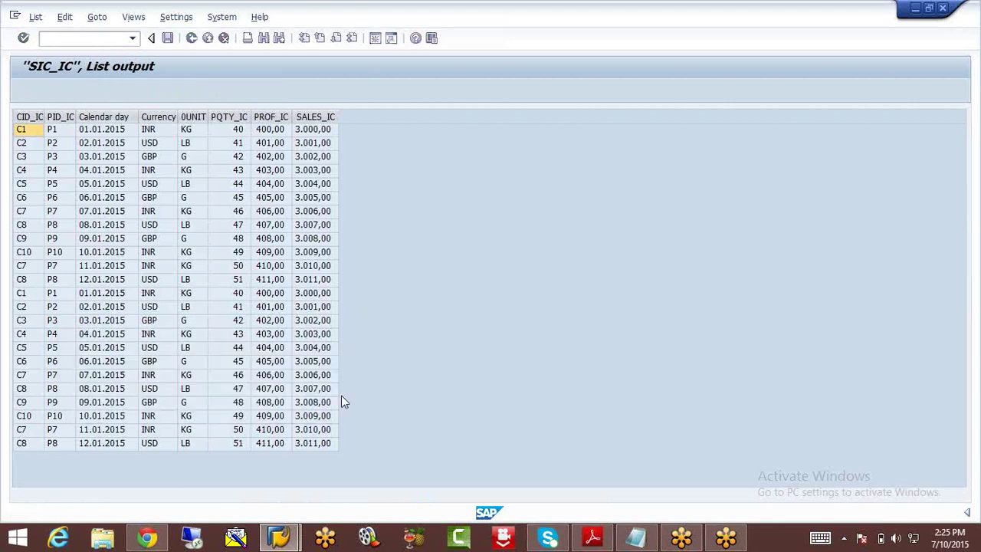
left_click(170, 117)
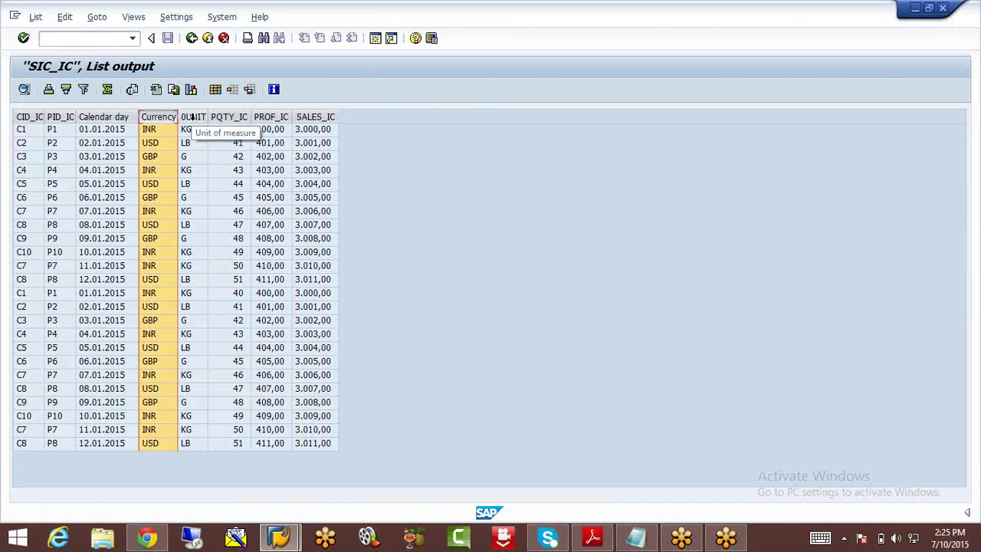
left_click(227, 119)
left_click(108, 91)
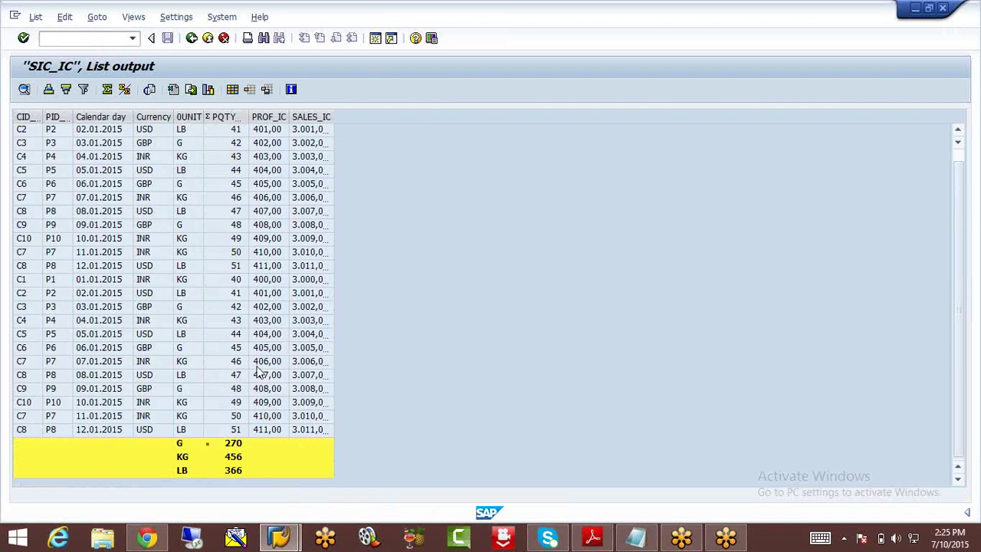
Add subtotals of the quantity grouped by the CUST ID column
left_click(26, 119)
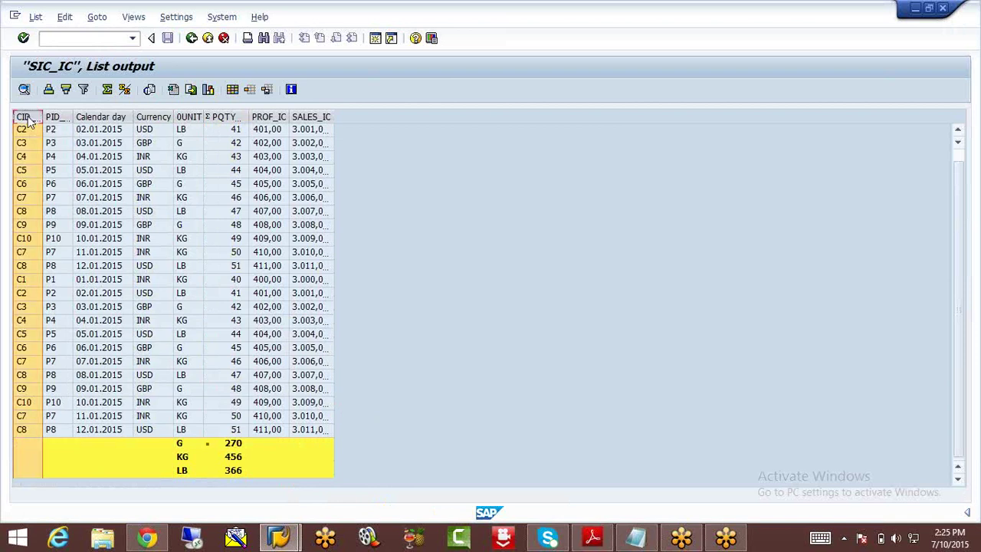
left_click(123, 91)
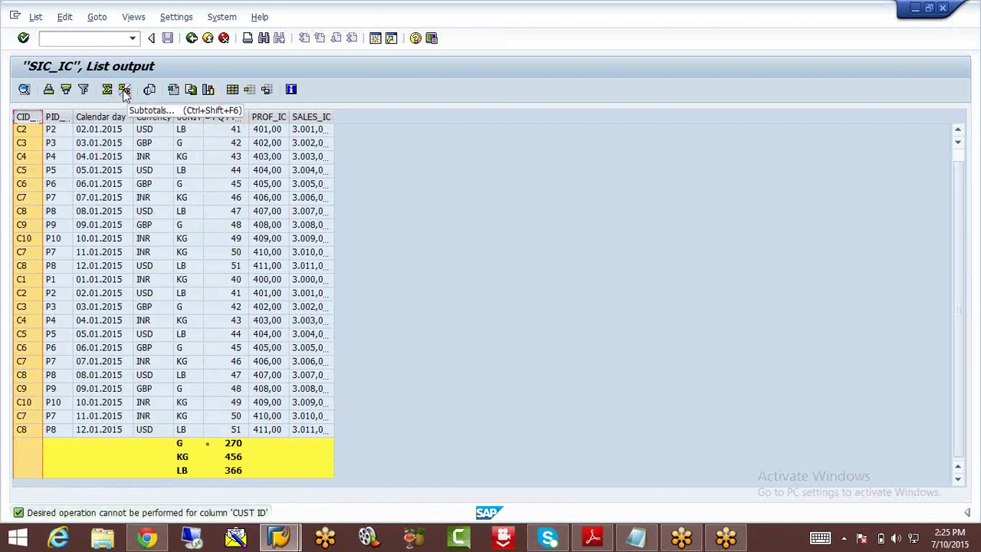
left_click(124, 91)
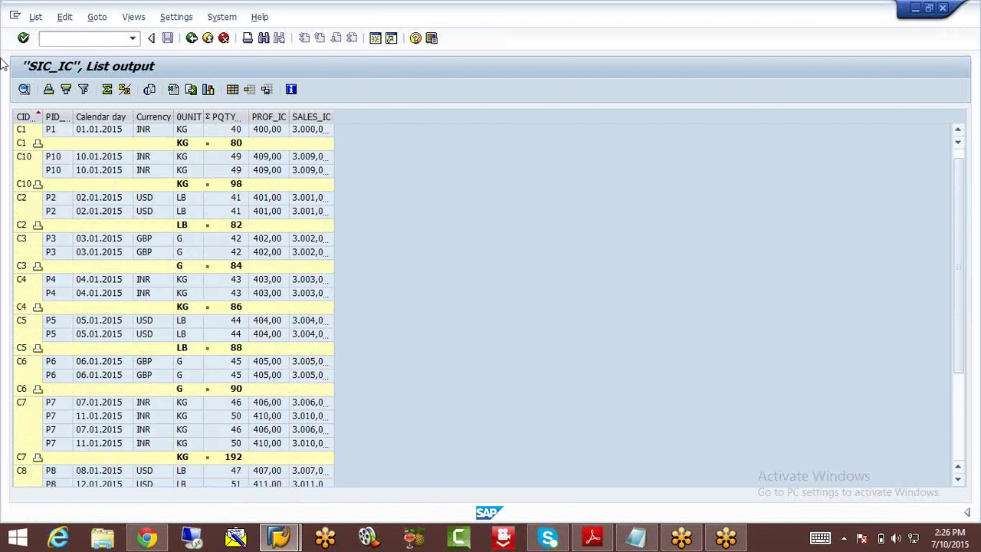
Leave the list output, InfoProvider management and data transfer process screens to return to SAP Easy Access
left_click(192, 38)
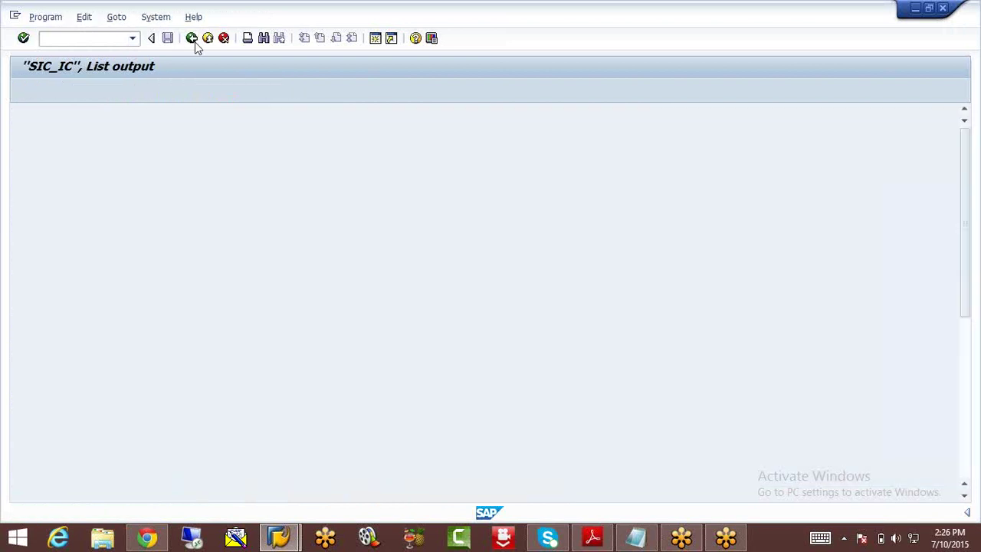
left_click(191, 38)
left_click(191, 38)
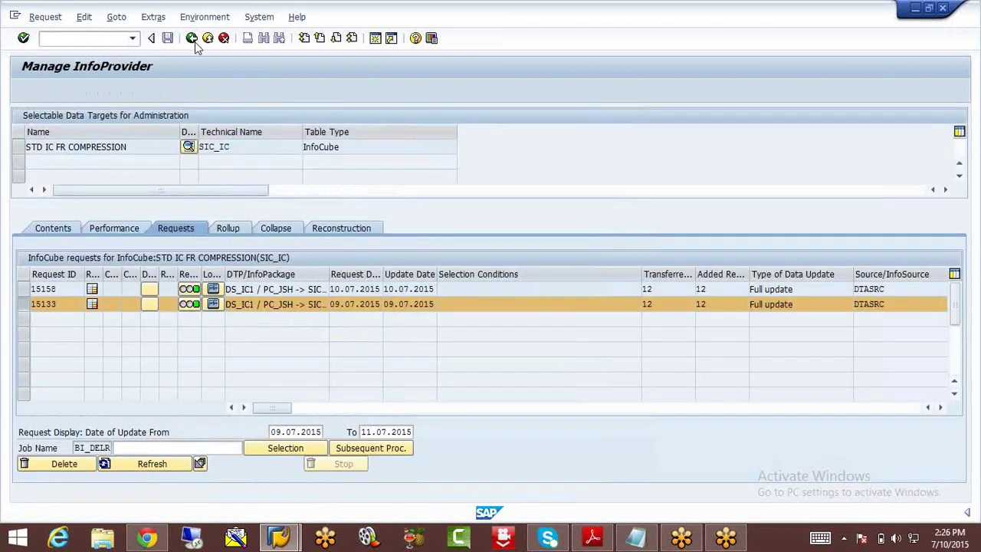
left_click(192, 39)
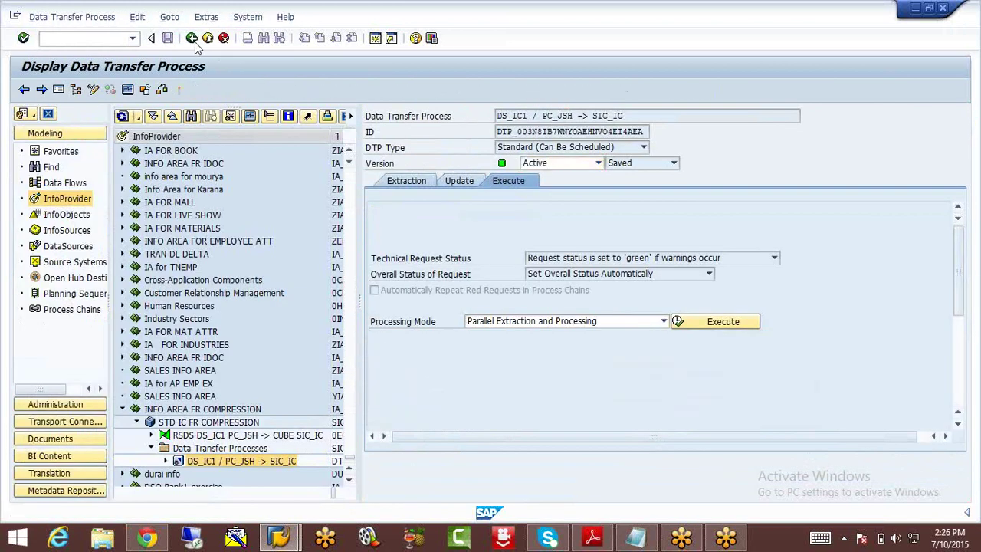
left_click(192, 38)
left_click(192, 38)
left_click(192, 39)
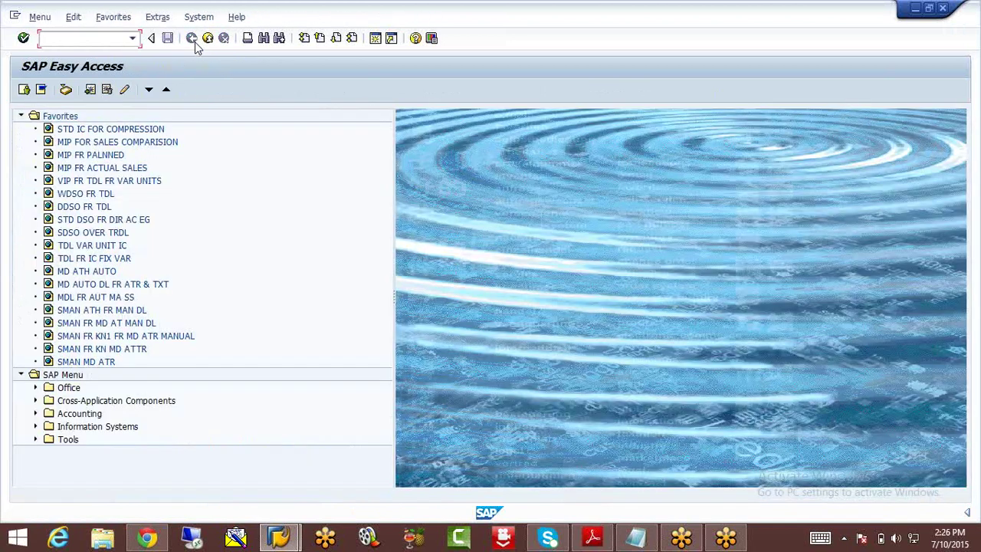
Start transaction se11 and display the database table /BIC/FSIC_IC
type("se11")
key("Return")
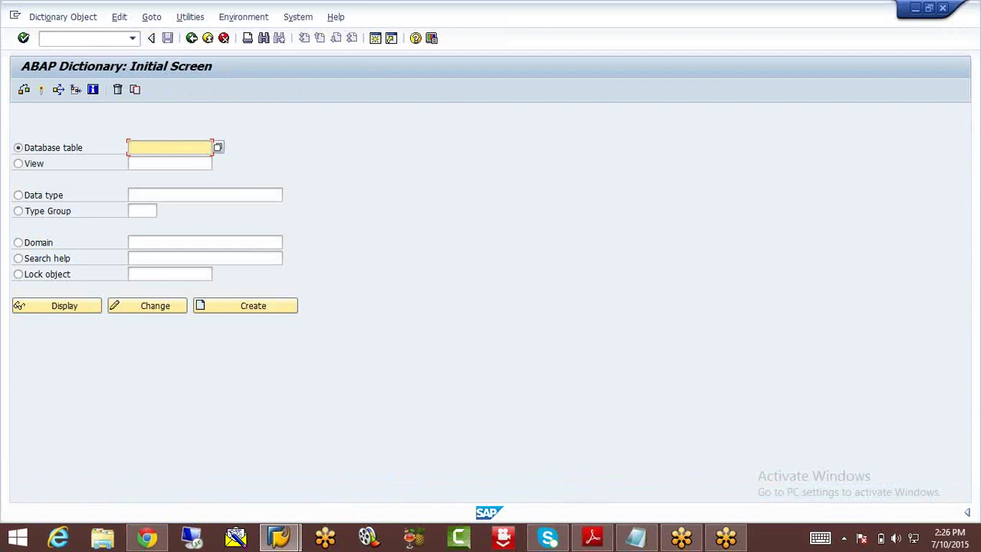
type("/")
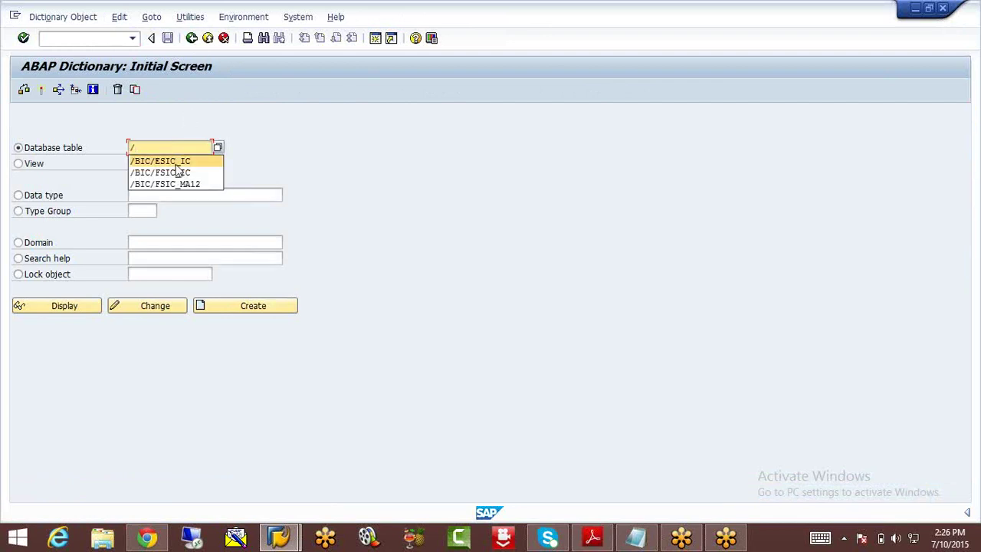
left_click(178, 172)
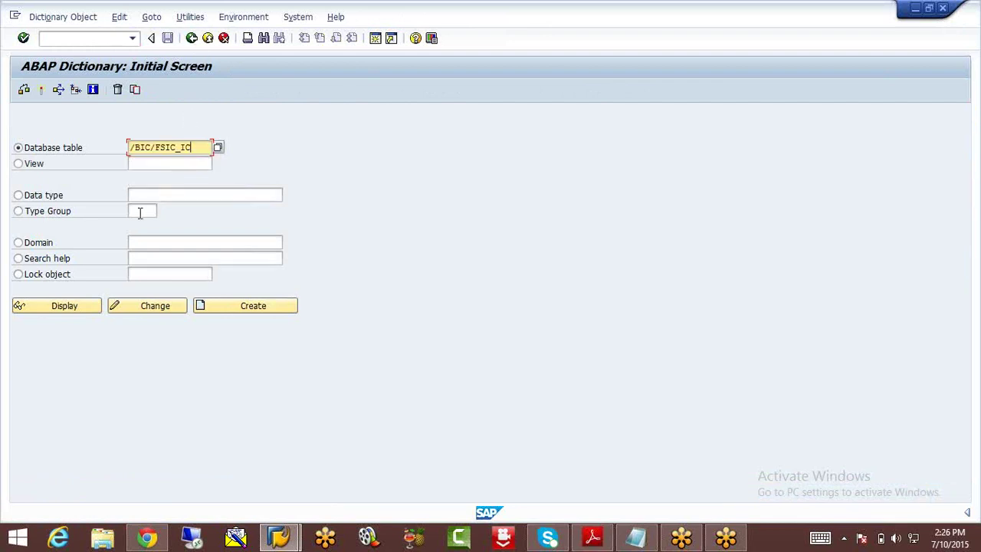
left_click(80, 306)
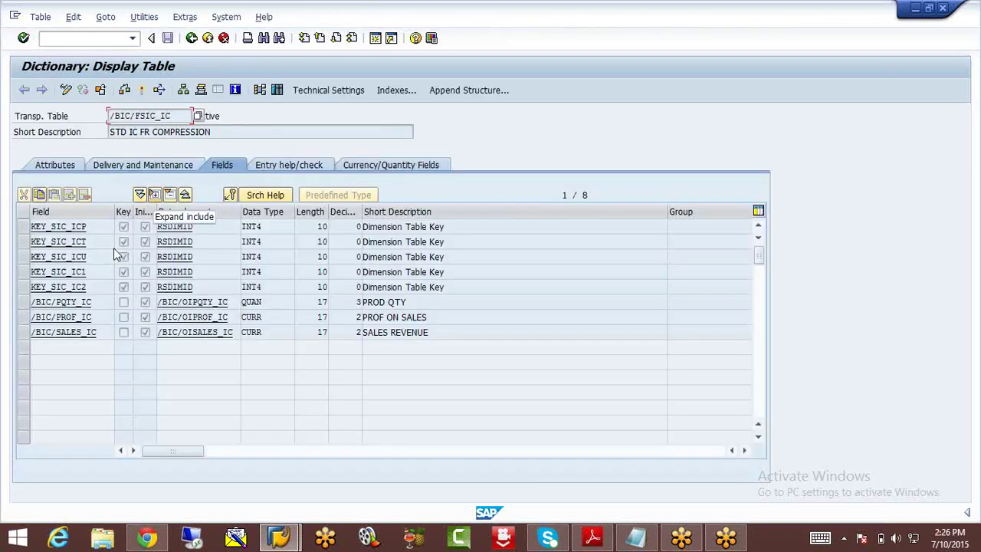
Check the number of entries in /BIC/FSIC_IC, list its contents and return to the table definition
left_click(277, 91)
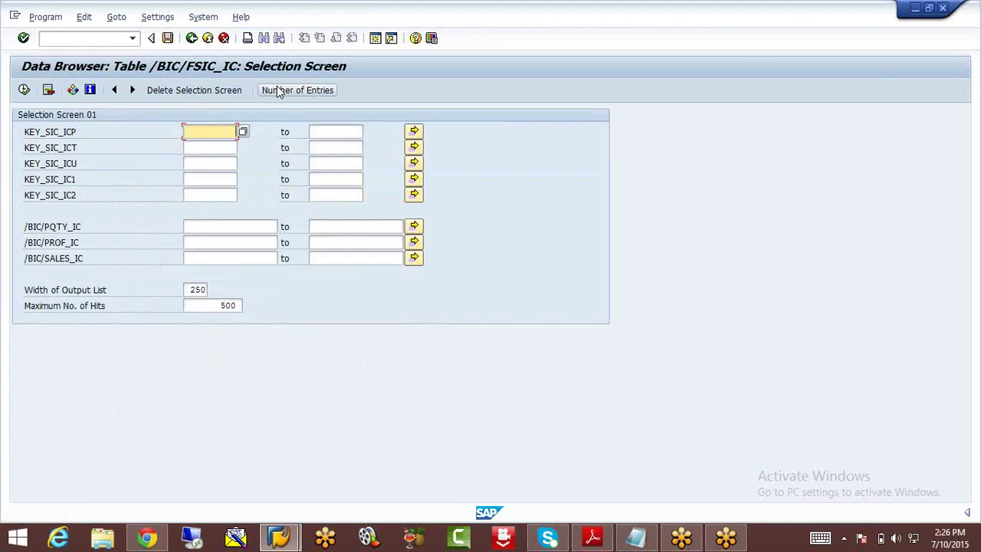
left_click(278, 91)
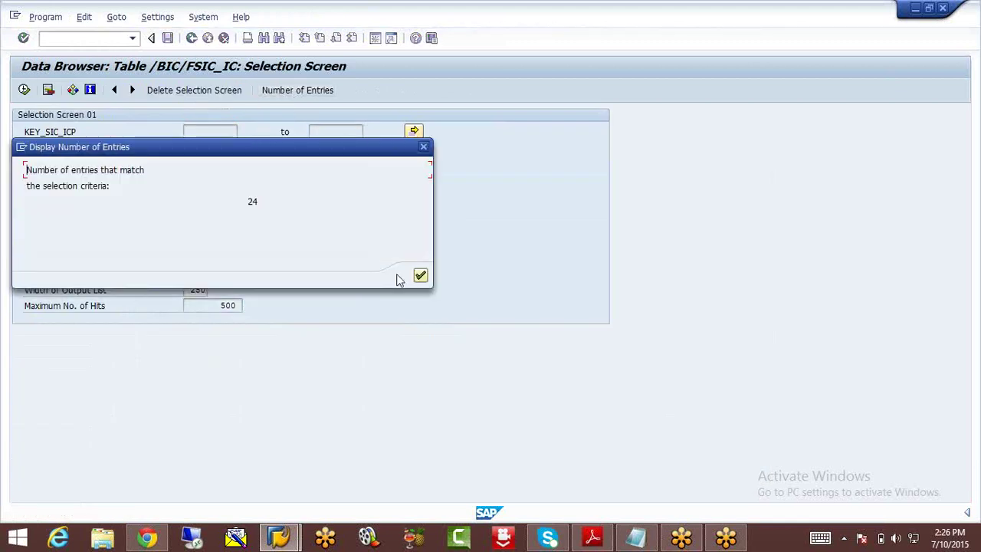
left_click(421, 276)
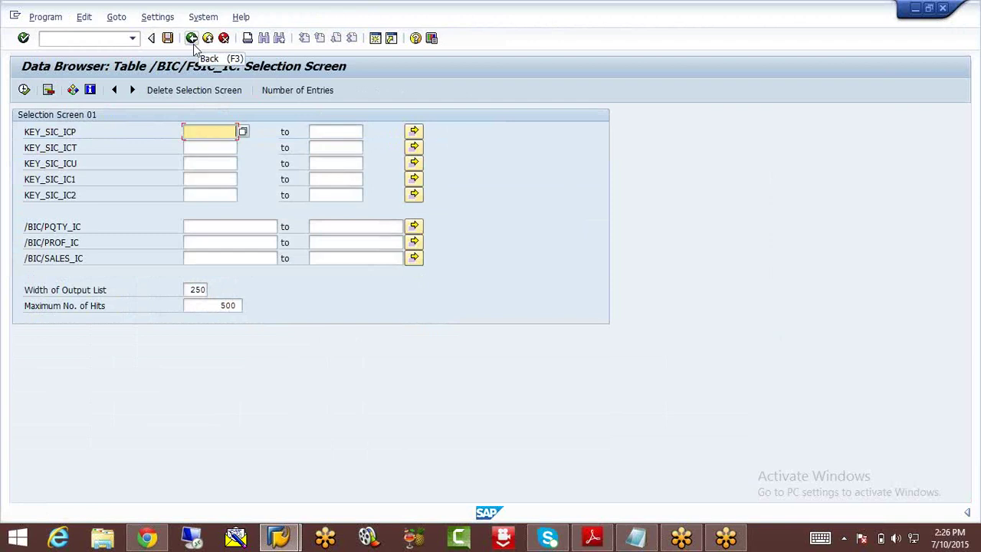
left_click(24, 90)
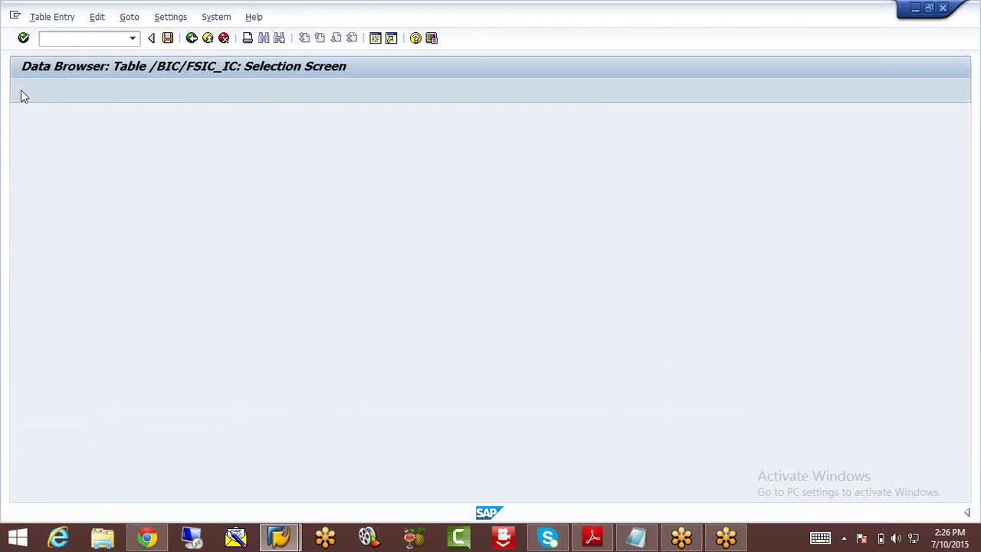
left_click(195, 46)
left_click(195, 46)
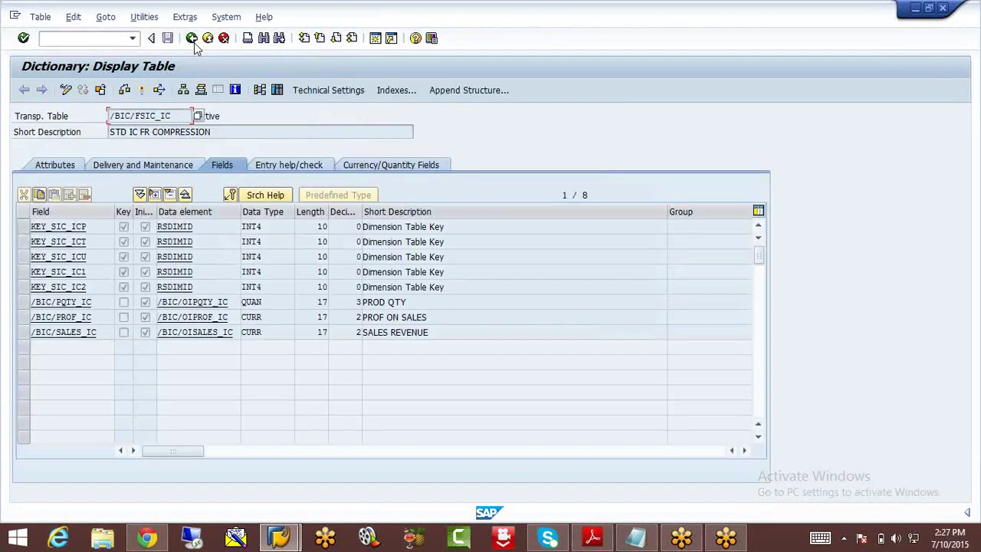
Go back to the ABAP Dictionary initial screen and display the database table /BIC/ESIC_IC
left_click(195, 46)
left_click(158, 146)
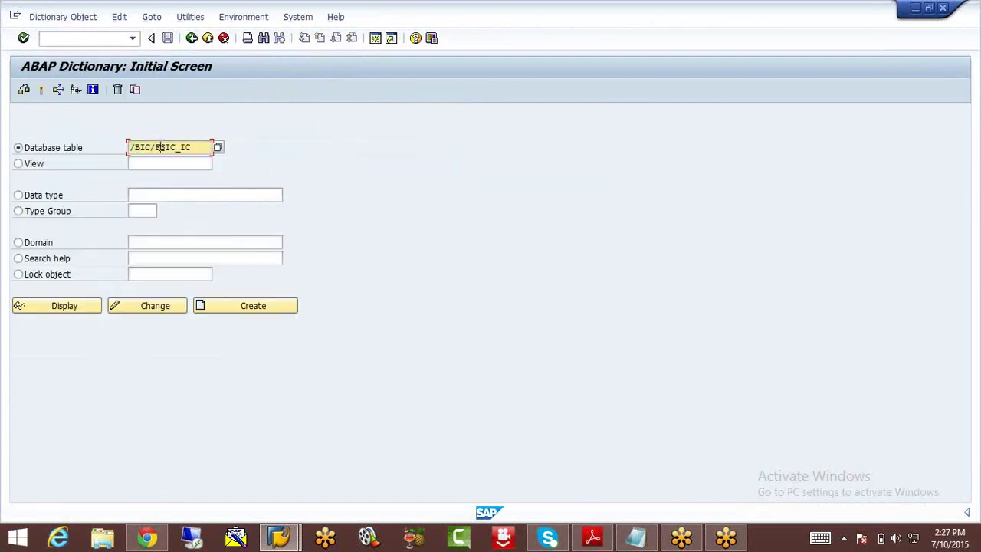
key("BackSpace")
key("BackSpace")
key("BackSpace")
key("BackSpace")
key("BackSpace")
key("BackSpace")
key("BackSpace")
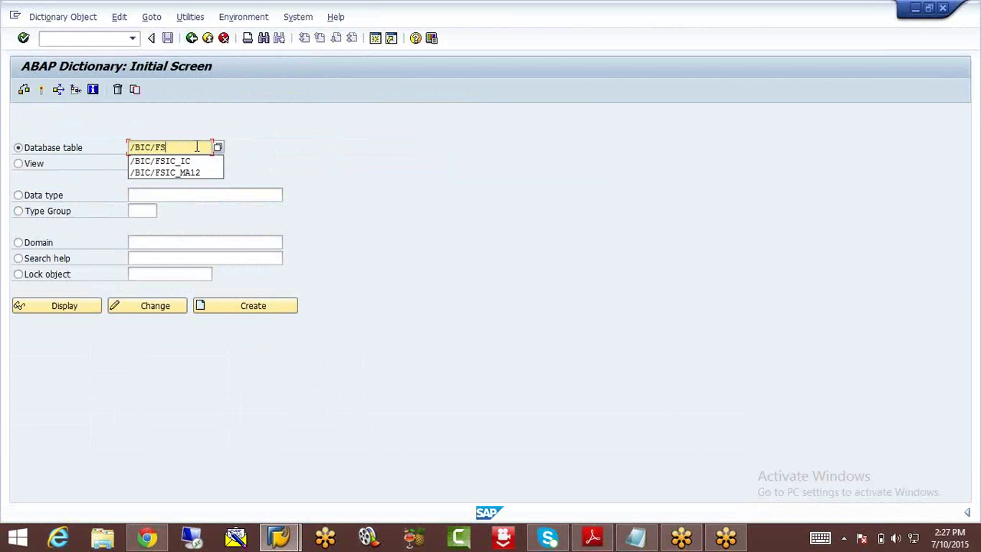
type("E")
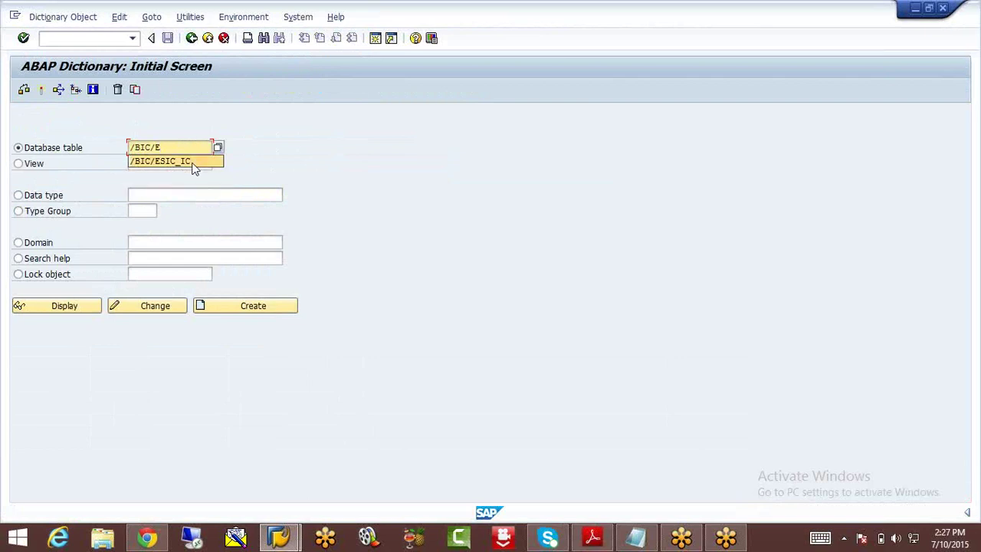
left_click(193, 162)
left_click(68, 307)
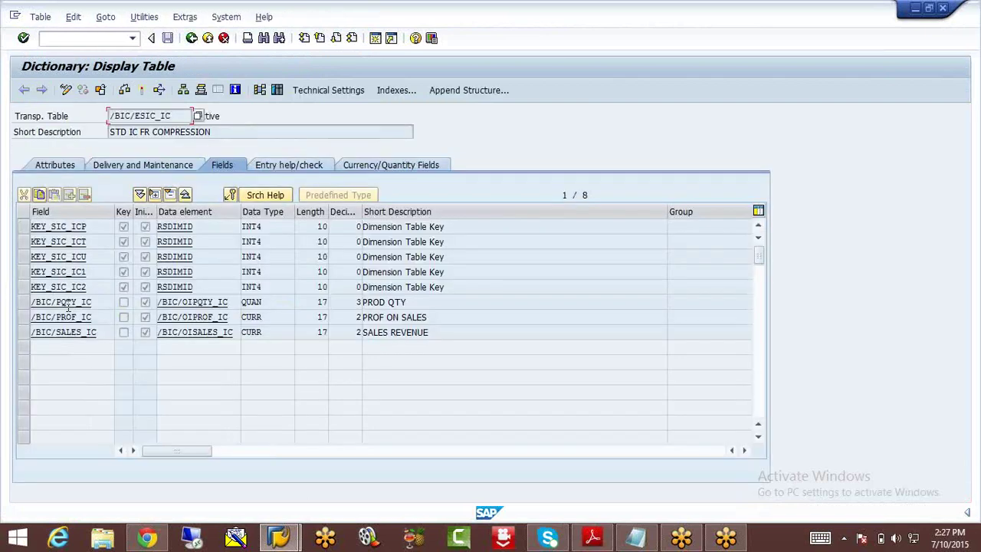
Check the number of entries in /BIC/ESIC_IC and run the selection for its contents
left_click(277, 90)
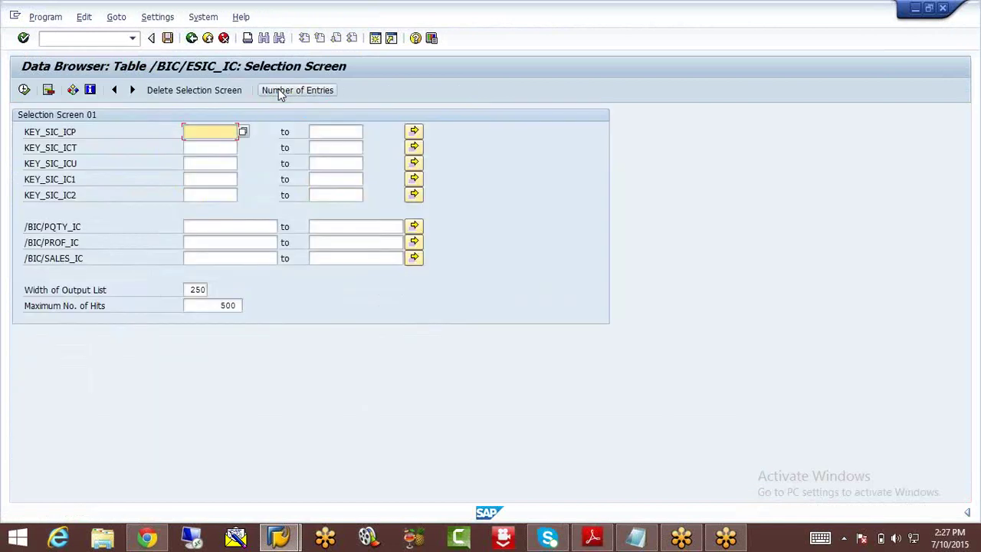
left_click(308, 90)
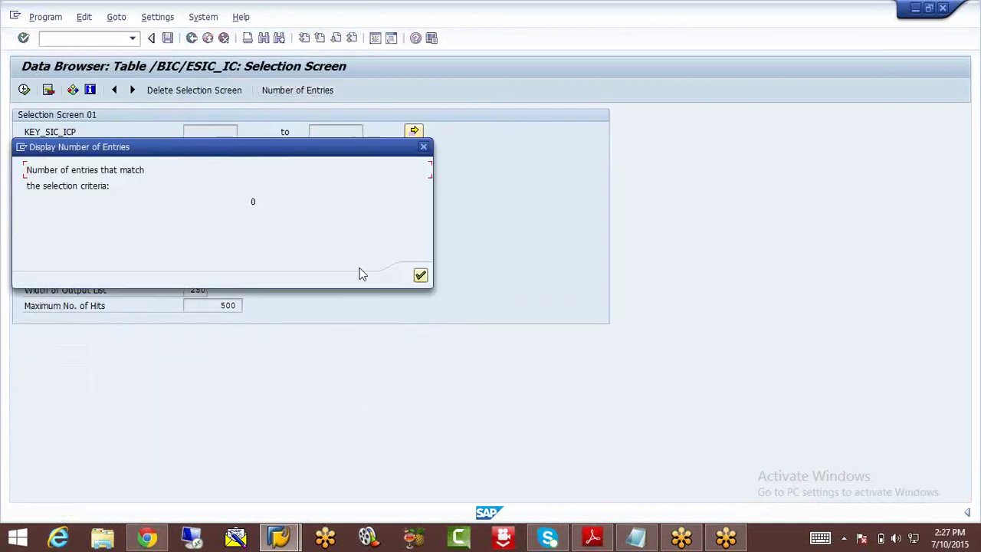
left_click(421, 274)
left_click(24, 89)
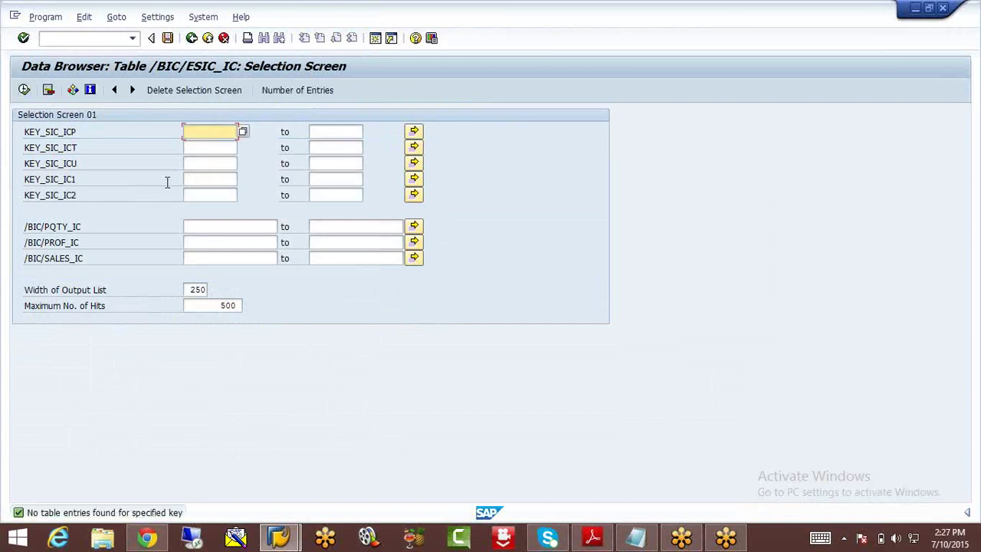
Switch to the TDL DELTA notes in Notepad and add the heading "COMPRESSION OF INFOCUBE:" below the RRMX line
left_click(192, 40)
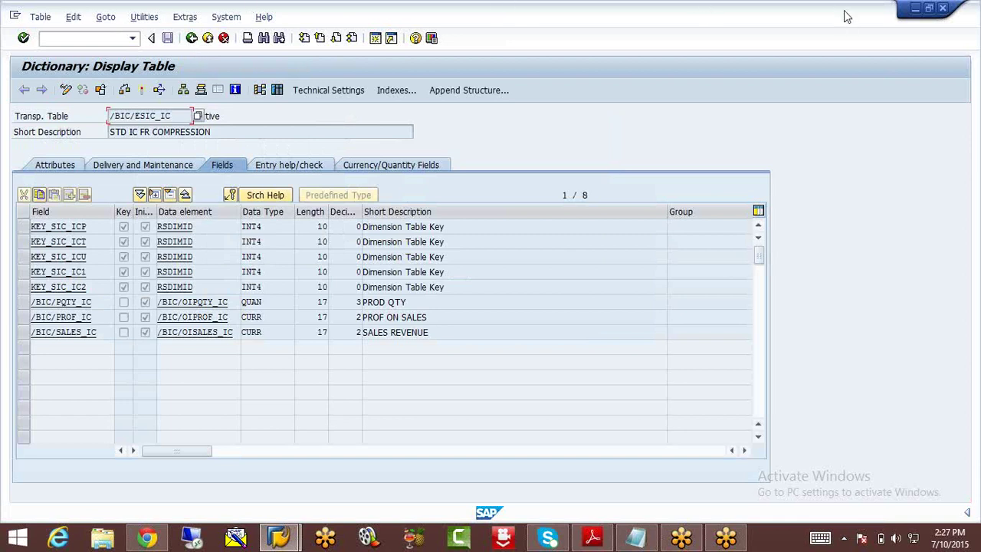
left_click(916, 8)
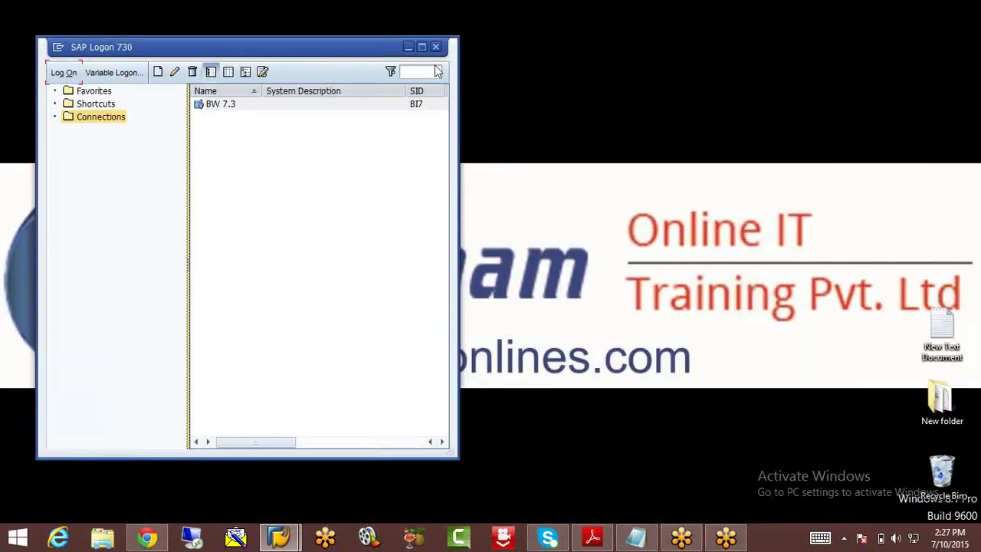
left_click(408, 47)
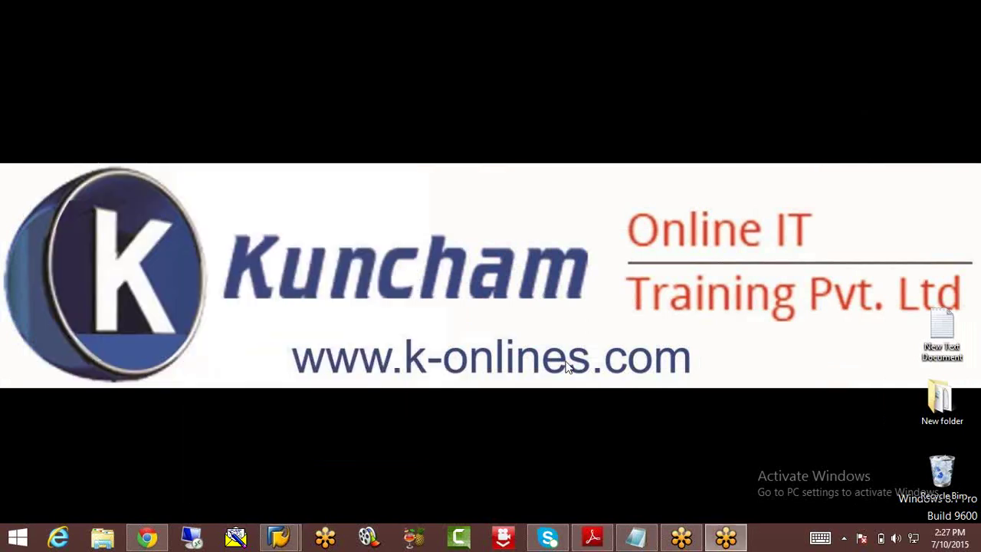
left_click(646, 542)
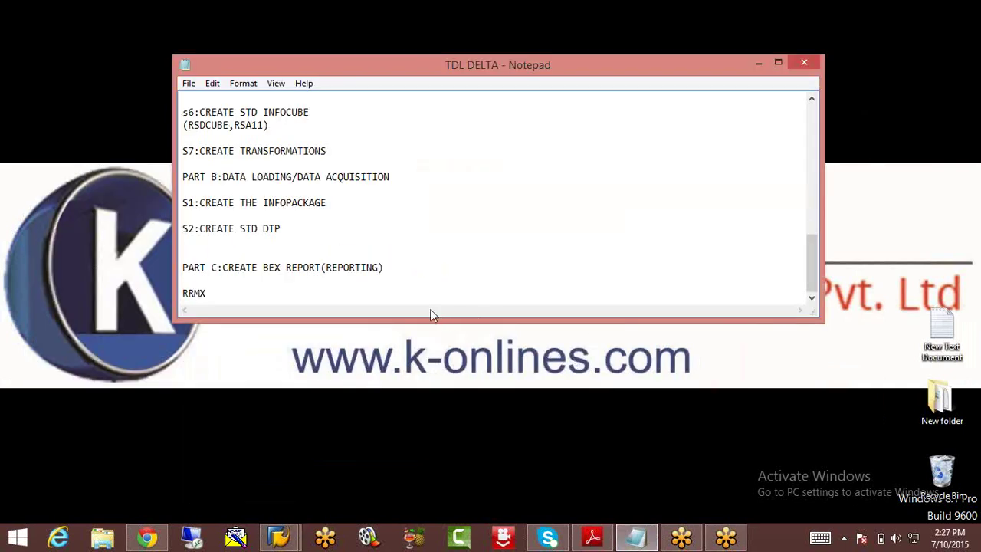
key("Return")
key("Return")
type("COMPRESS")
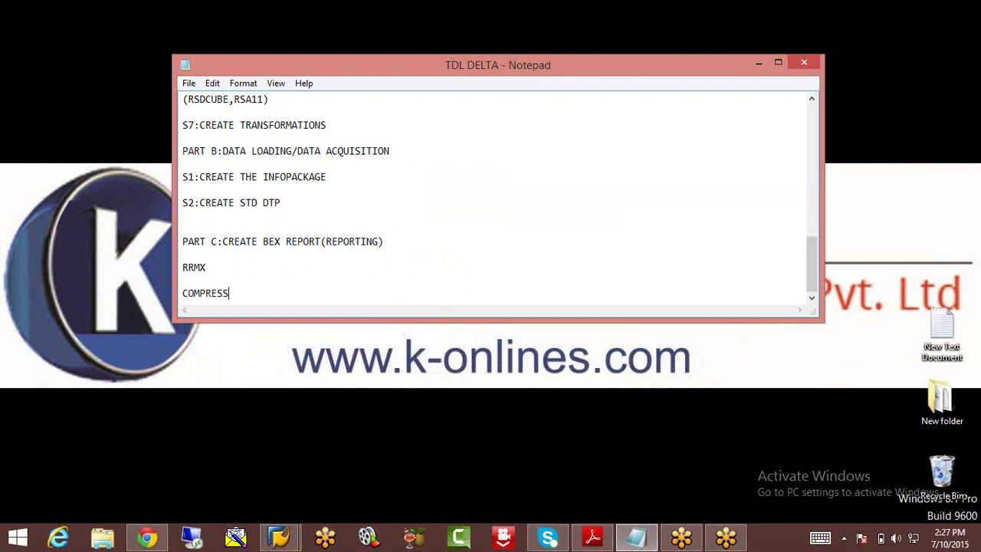
type("ION OF INFOCUBE")
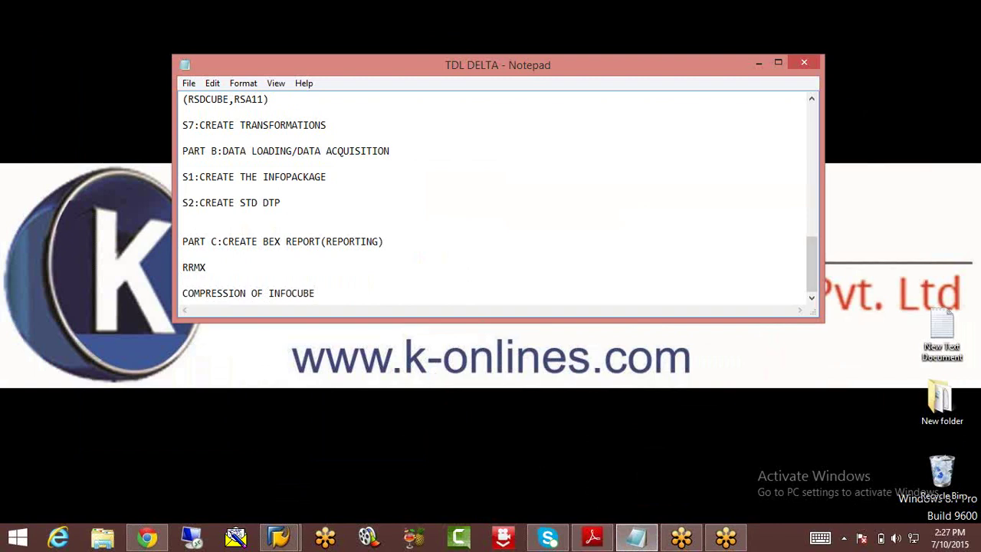
type(":")
key("Return")
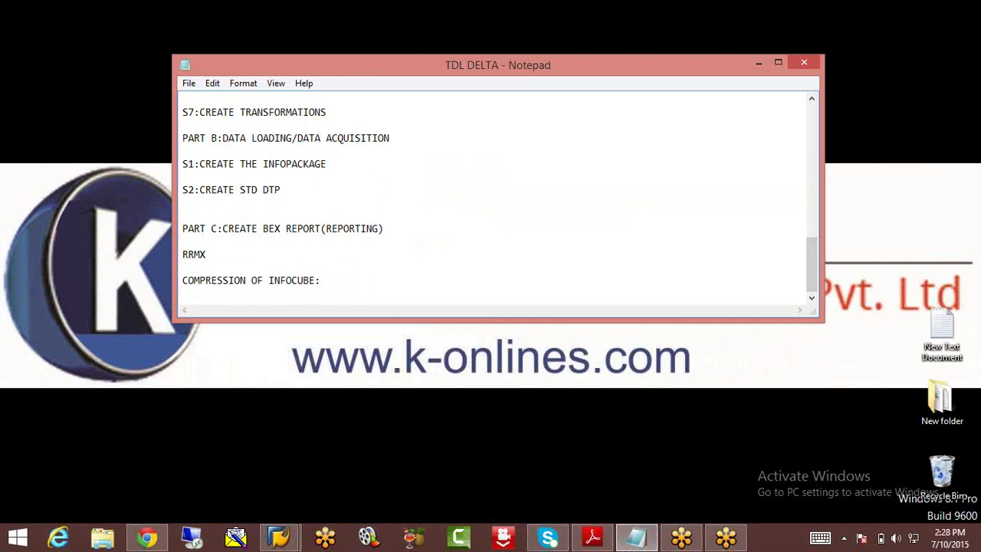
Add the line "COMPRESS OF INFOCUBE(OR)COLLAPSE OF INFOCUBE" under the heading and minimize the notes
type("COMPRESS OF INFOCUBE")
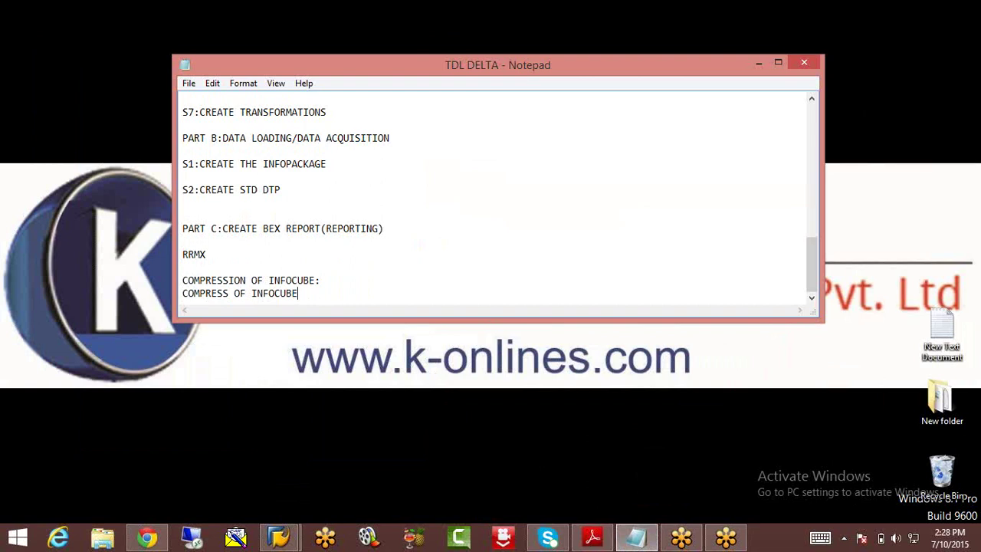
type("(OR)C")
type("OLLAPSE")
type(" OF INFOCUBE")
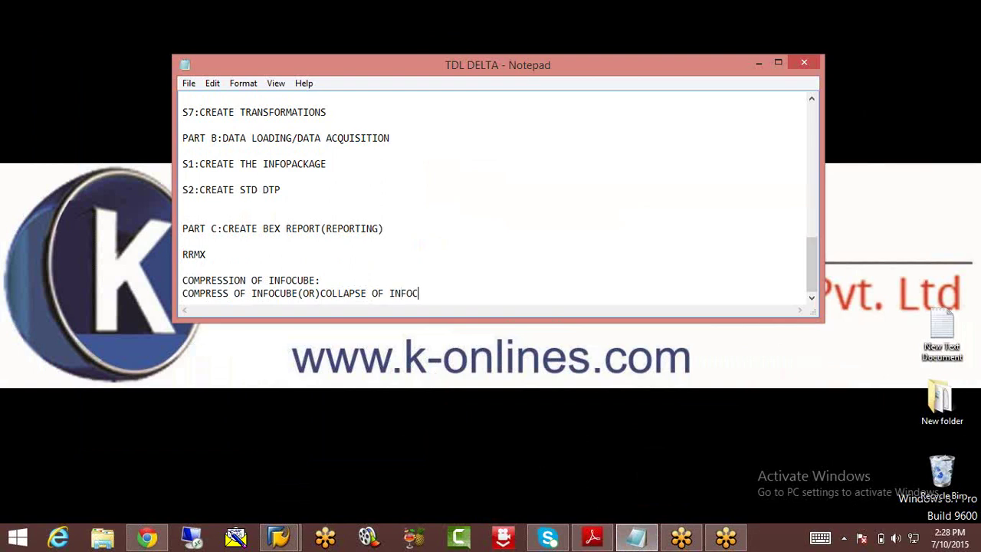
key("Return")
key("Return")
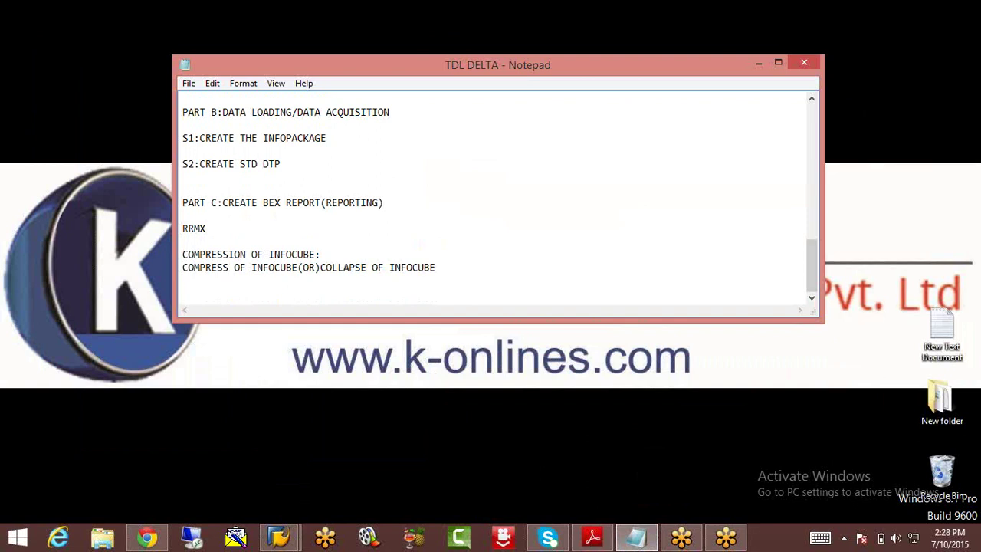
left_click(754, 62)
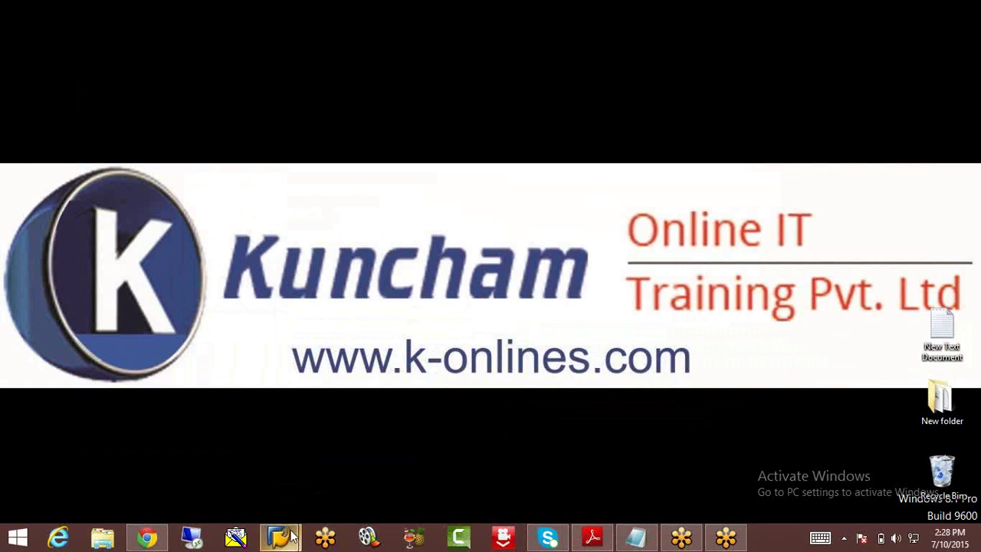
Switch back to SAP, leave the ABAP Dictionary for transaction RSA1 and open the management of InfoCube STD IC FR COMPRESSION (SIC_IC)
mouse_move(293, 536)
left_click(359, 458)
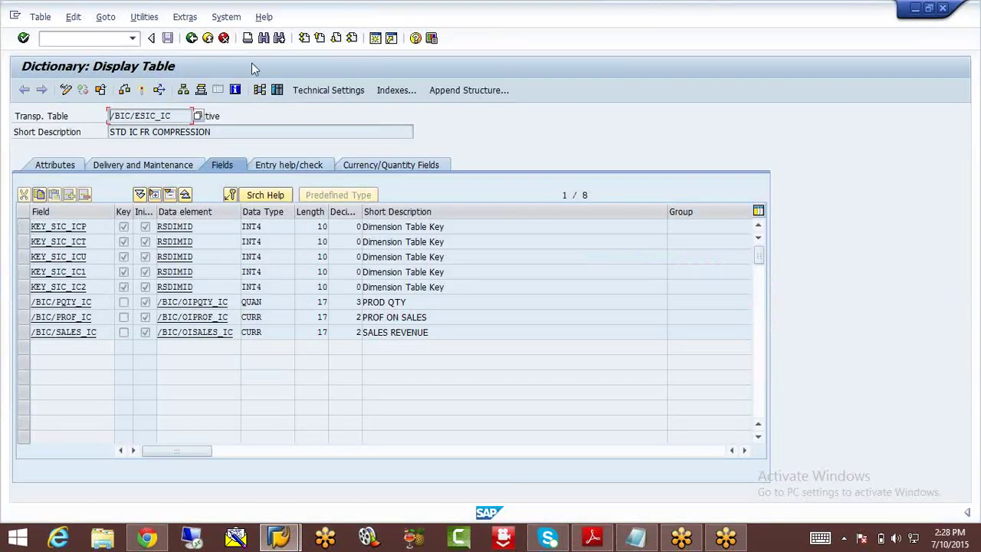
left_click(192, 37)
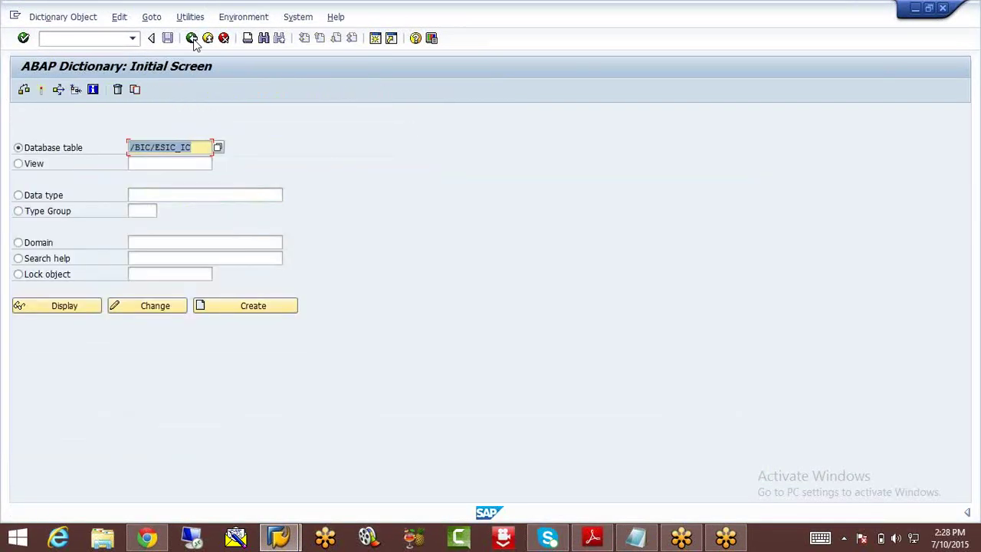
left_click(192, 38)
type("RSA1")
key("Return")
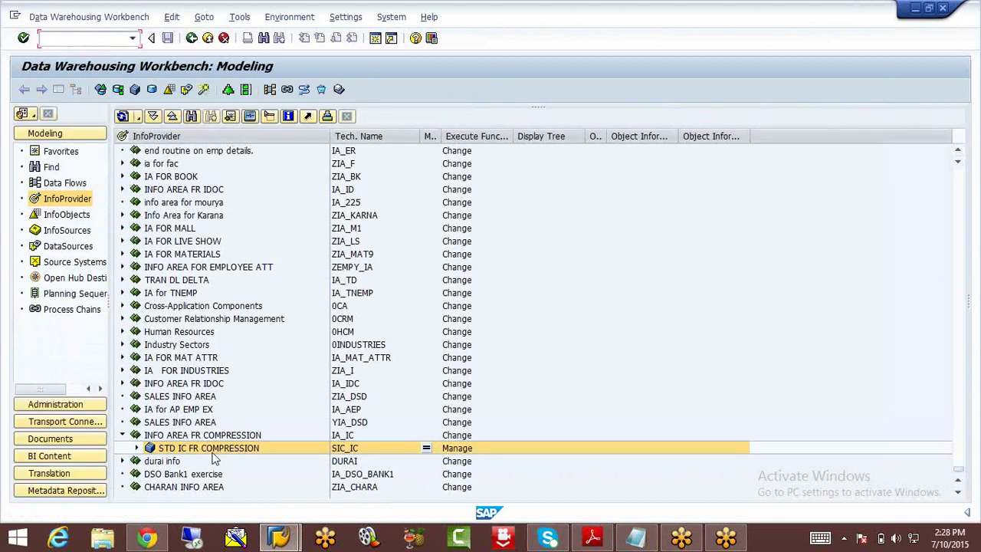
right_click(213, 453)
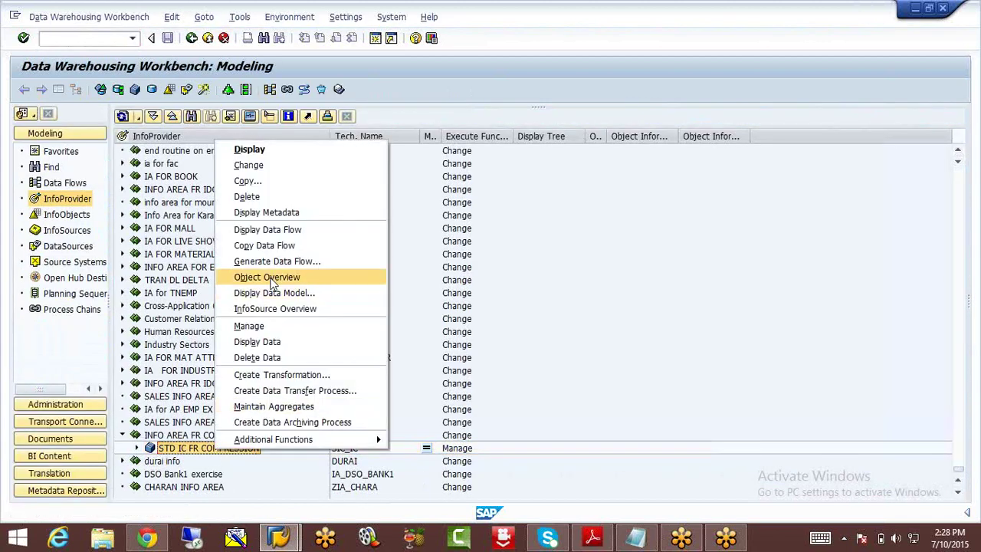
left_click(264, 327)
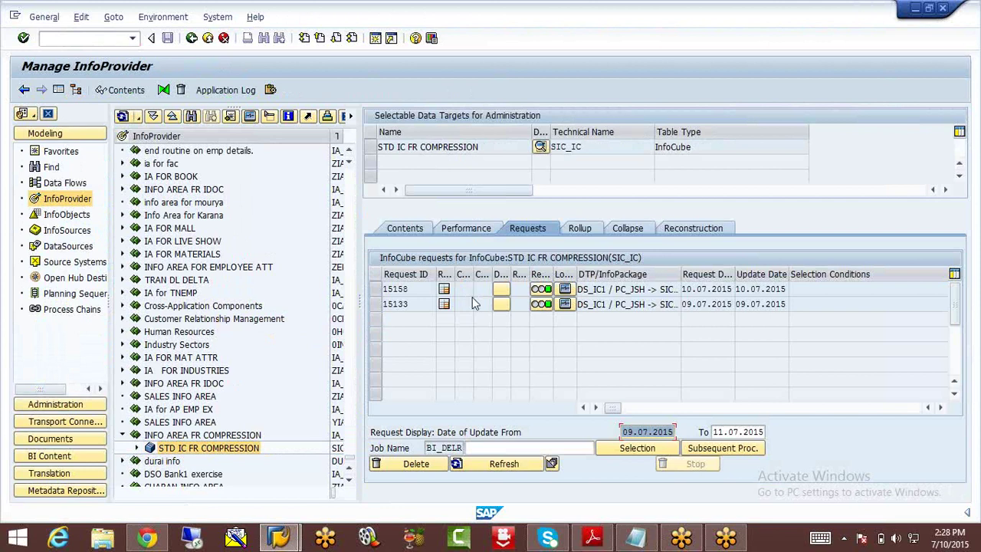
Release the collapse of SIC_IC up to request ID 15158, using 15158 as the job name suffix and no zero elimination
left_click(375, 290)
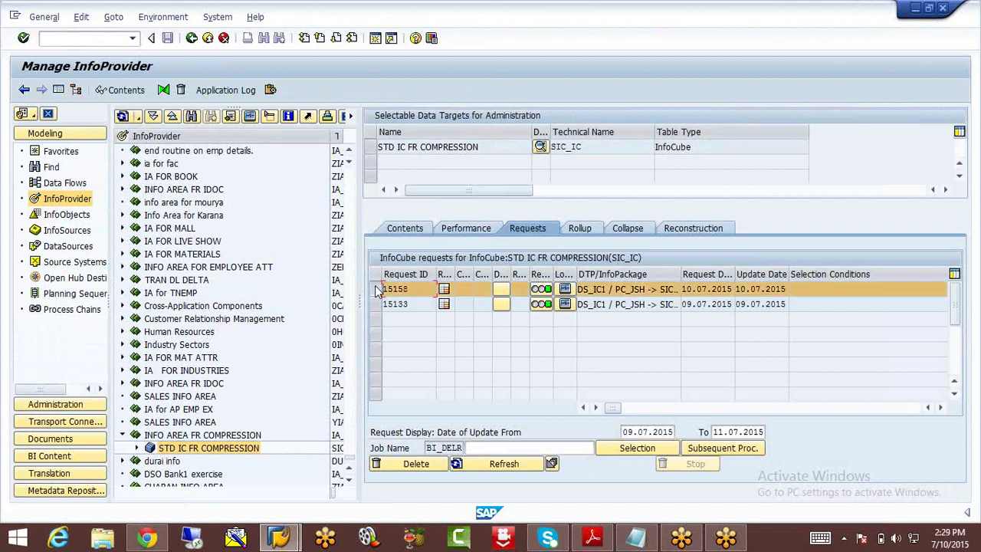
left_click(627, 228)
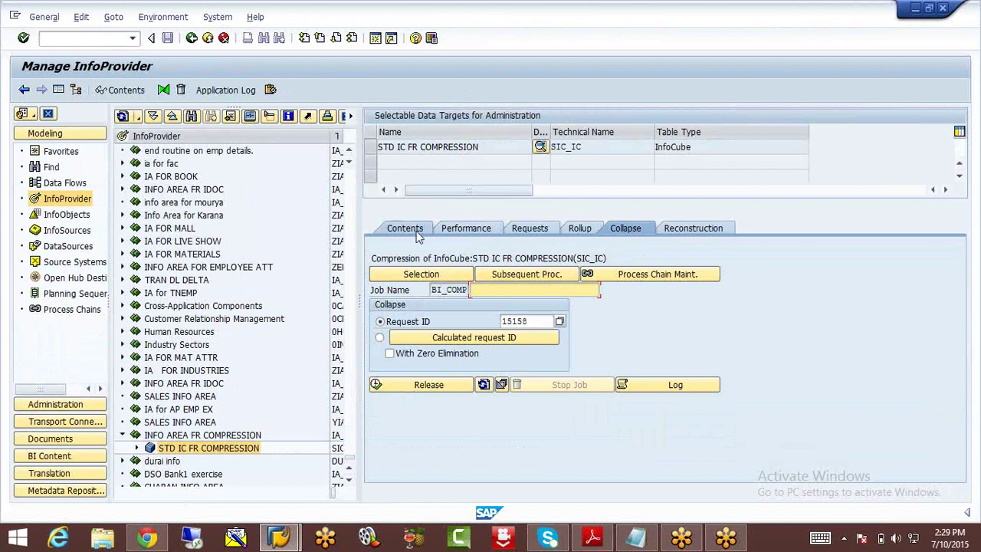
left_click(521, 232)
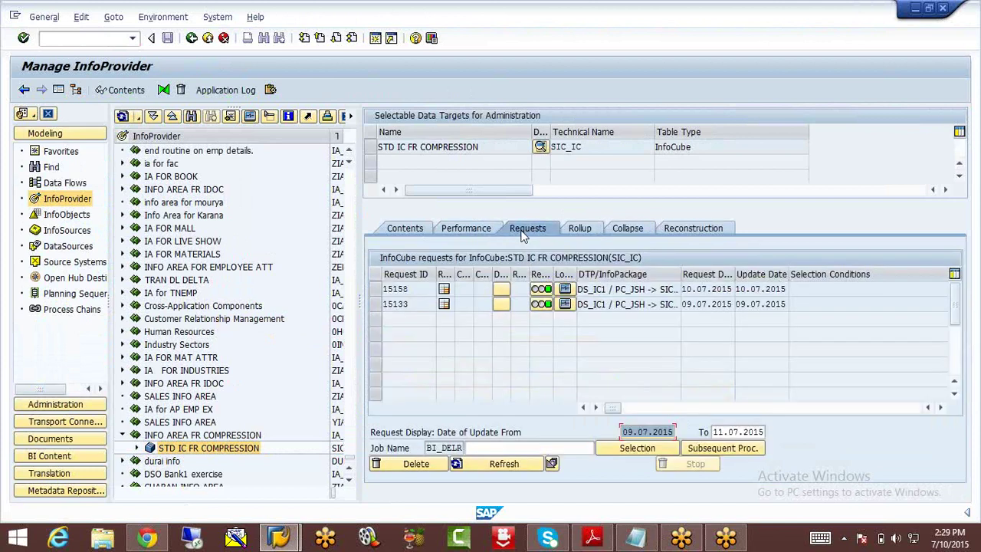
left_click(410, 289)
left_click_drag(410, 289, 385, 295)
left_click(386, 296)
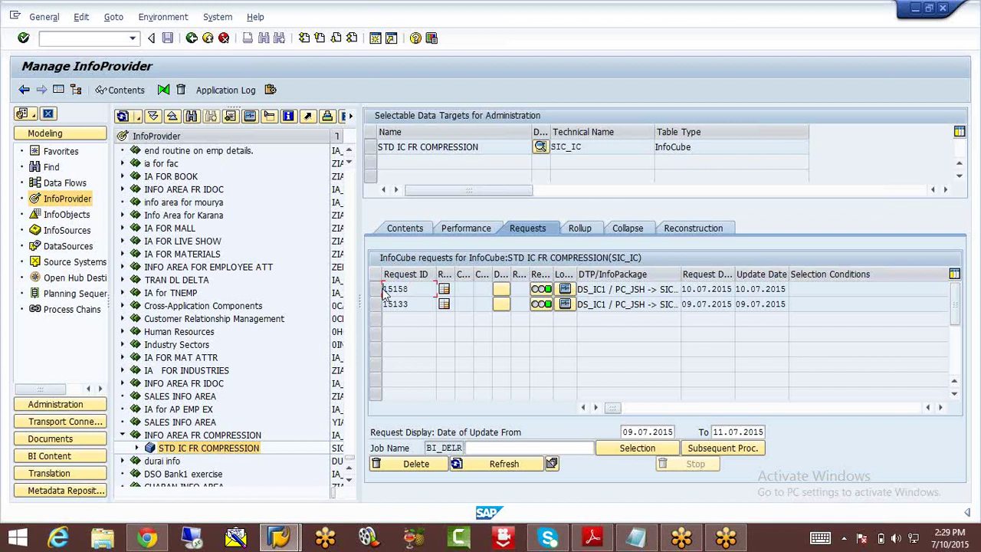
left_click(612, 231)
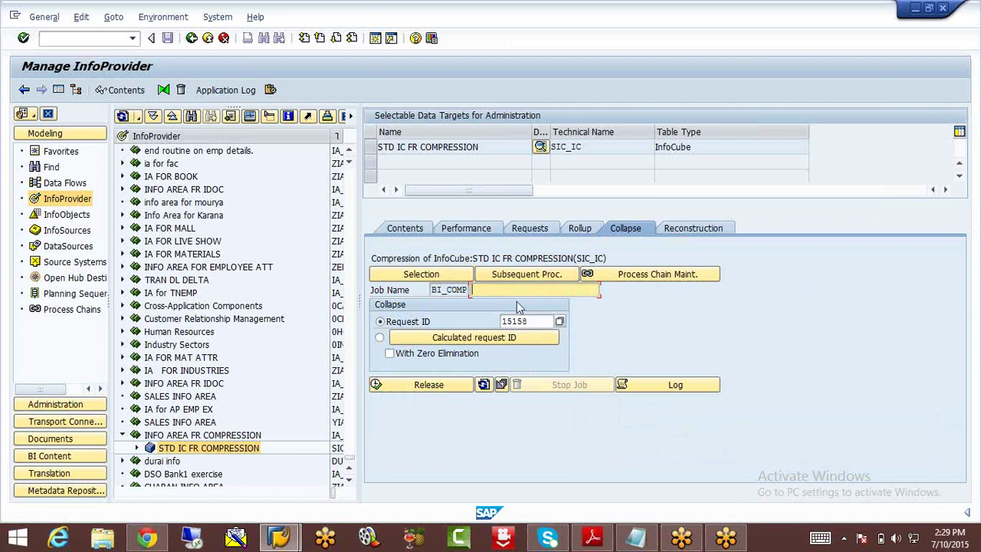
type("15158")
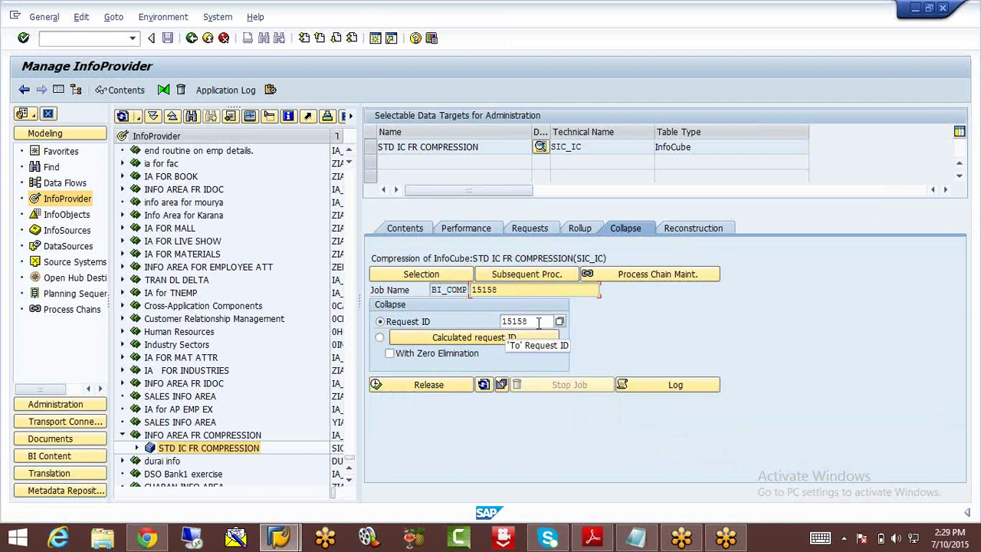
left_click(441, 386)
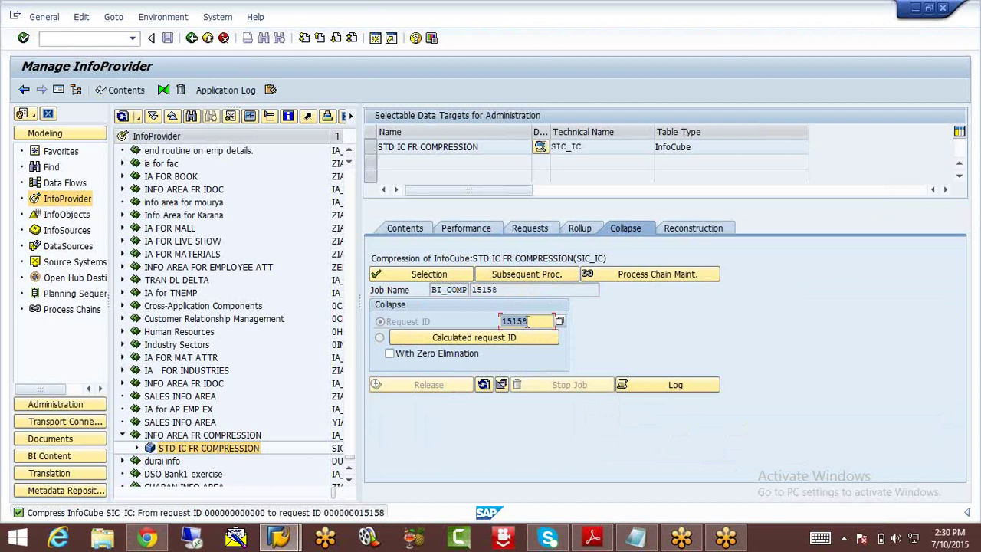
Refresh the collapse job status, display the collapse log and close the log dialogs
left_click(483, 385)
left_click(483, 386)
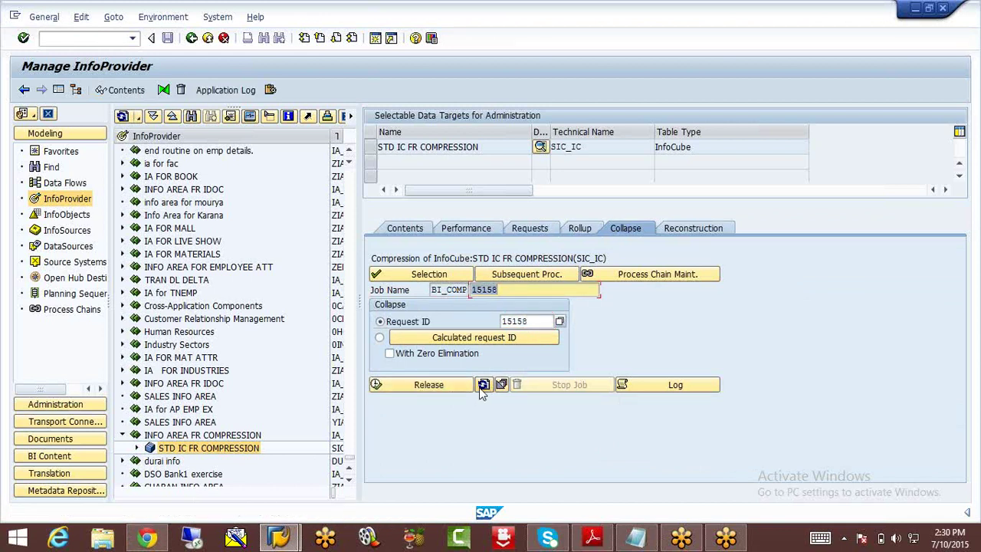
left_click(667, 386)
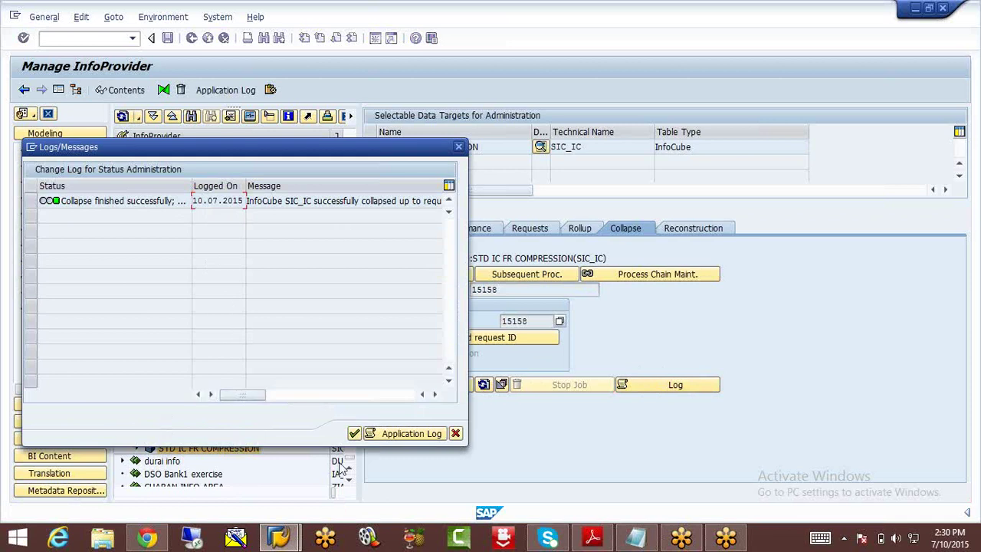
left_click(354, 435)
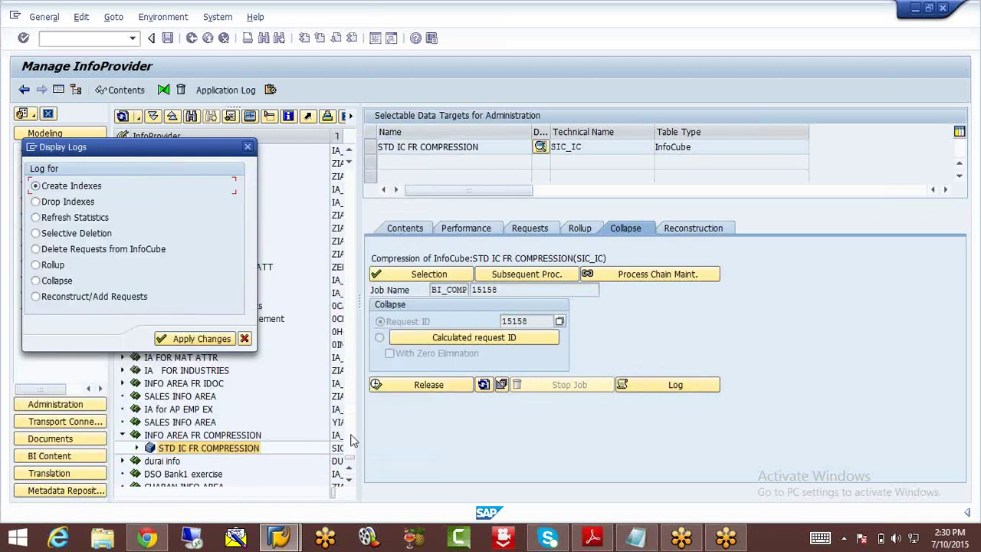
left_click(244, 338)
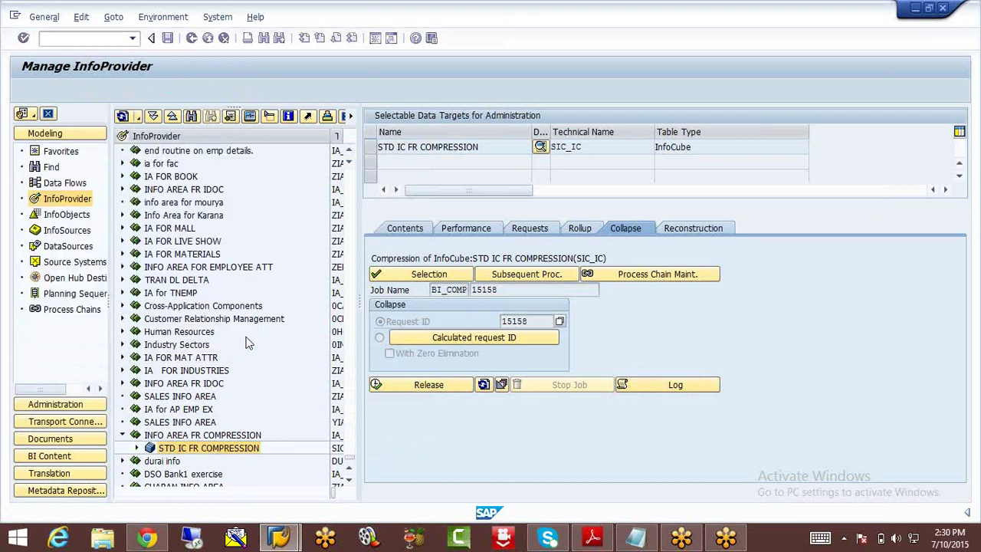
Run the job selection for BI_COMP15158 and examine its job log from the first to the last entries
left_click(501, 385)
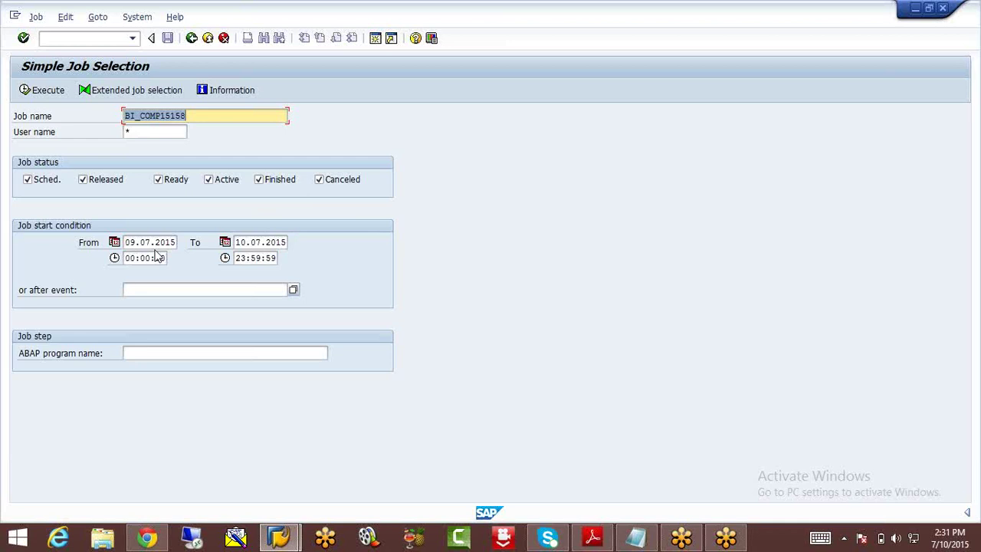
left_click(33, 92)
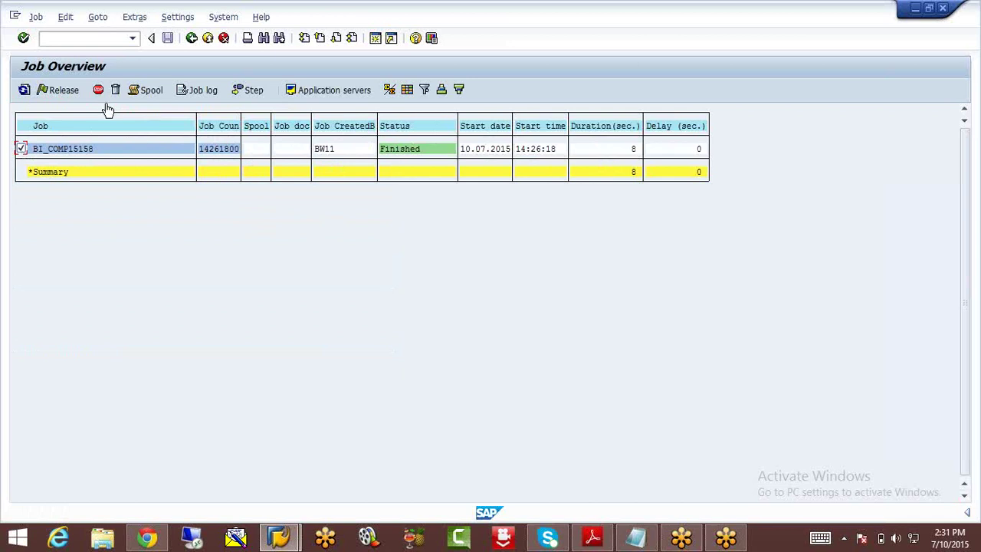
left_click(186, 90)
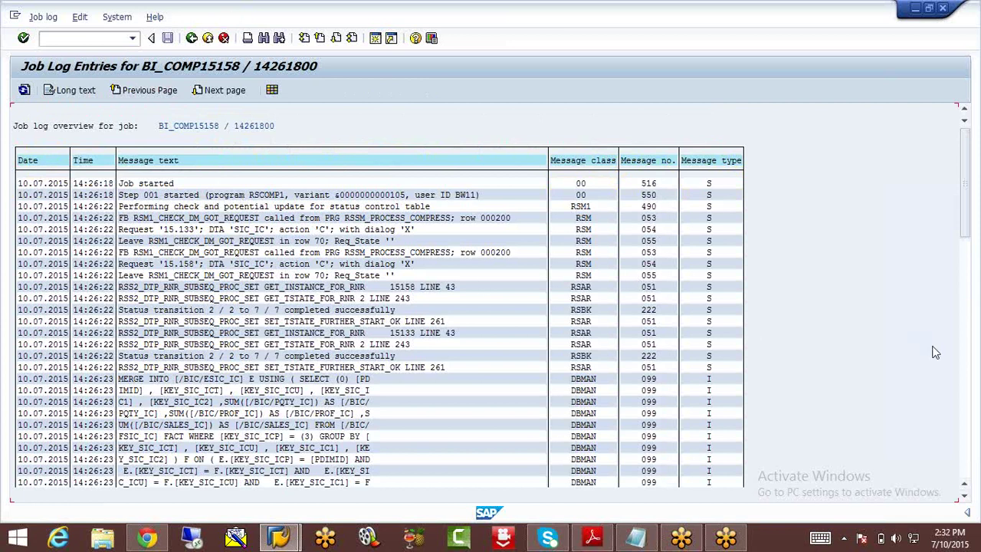
left_click(970, 367)
left_click(970, 367)
left_click(968, 481)
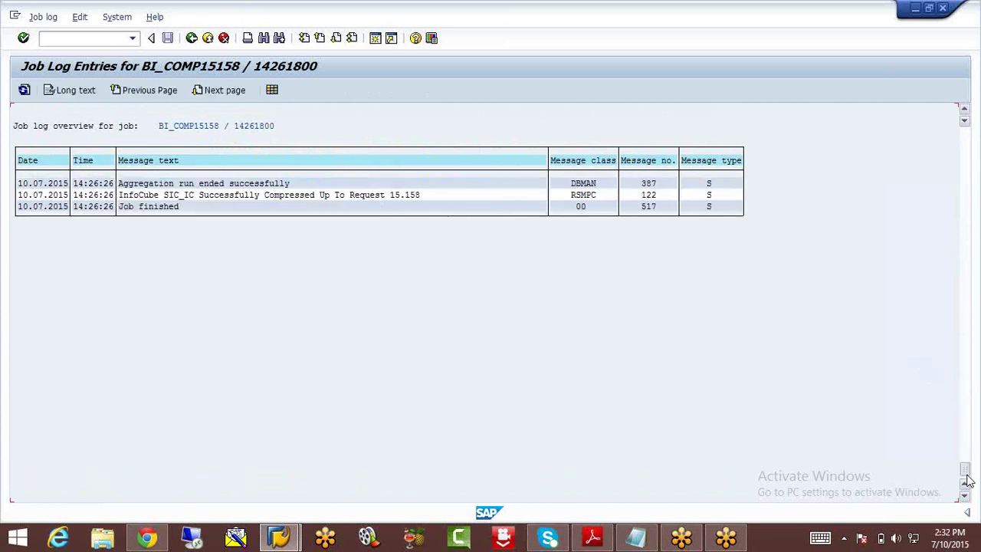
left_click(971, 201)
left_click(970, 202)
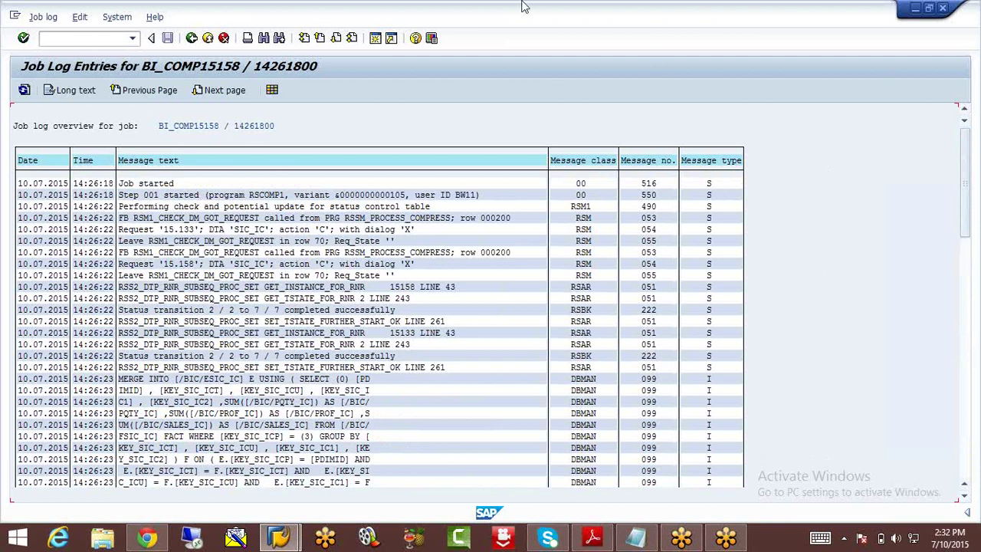
Leave the job log and job overview and go back to the InfoProvider tree of the Data Warehousing Workbench
left_click(192, 38)
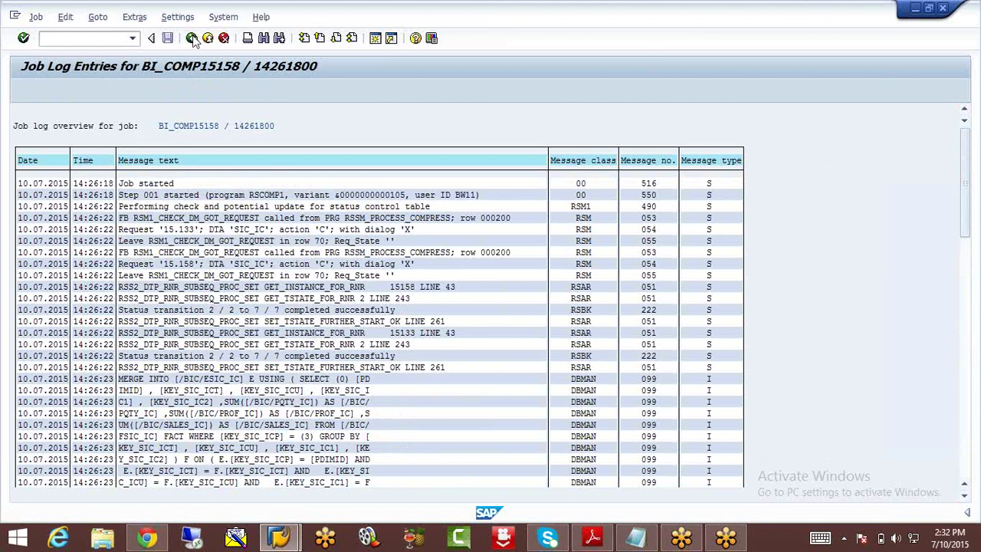
left_click(126, 151)
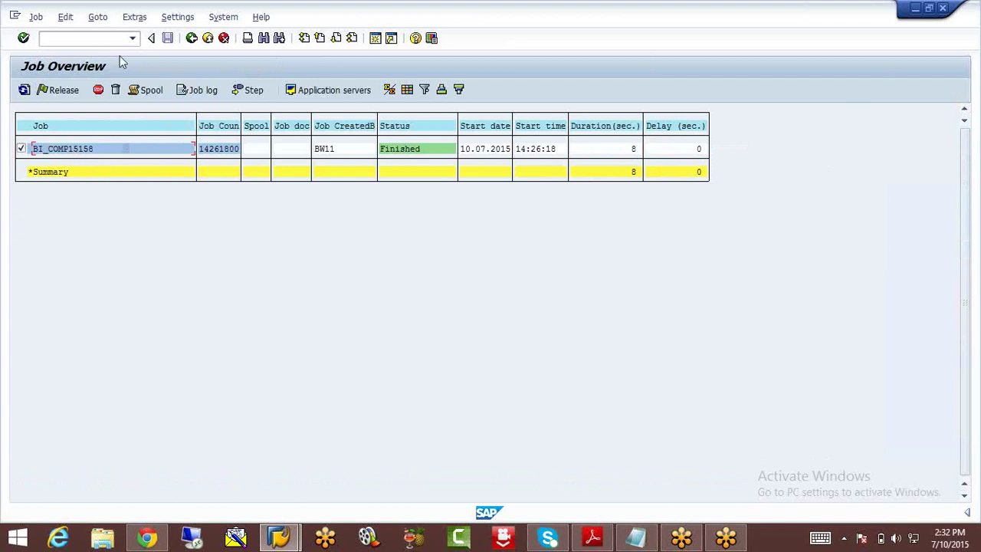
left_click(192, 37)
left_click(191, 38)
left_click(191, 37)
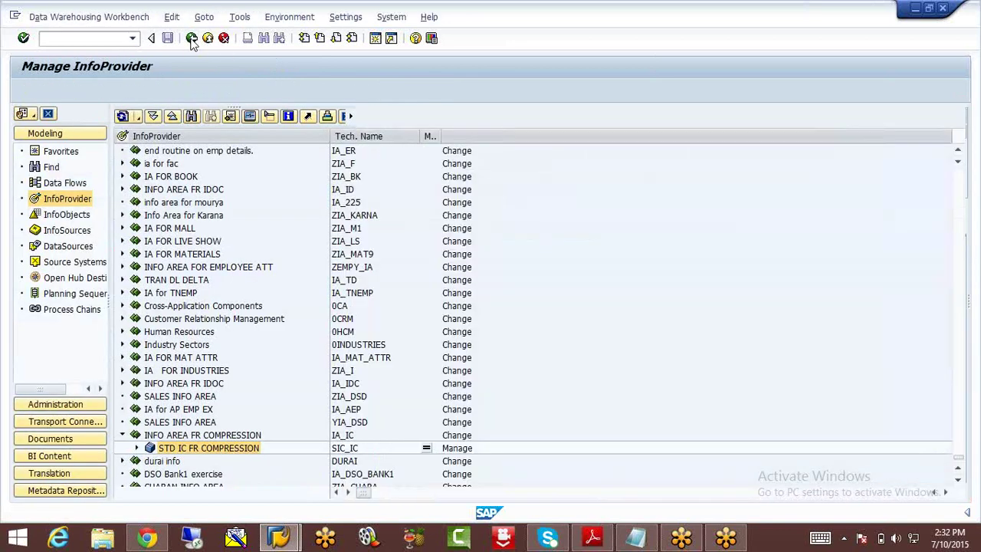
Leave the Data Warehousing Workbench and open the job selection with transaction SM37
left_click(192, 38)
type("SE3")
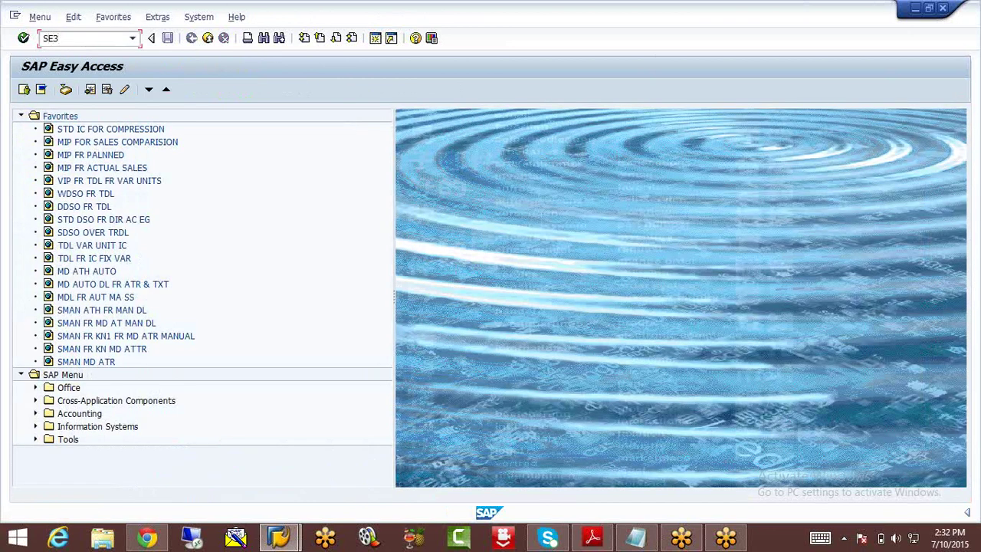
key("BackSpace")
type("M37")
key("Return")
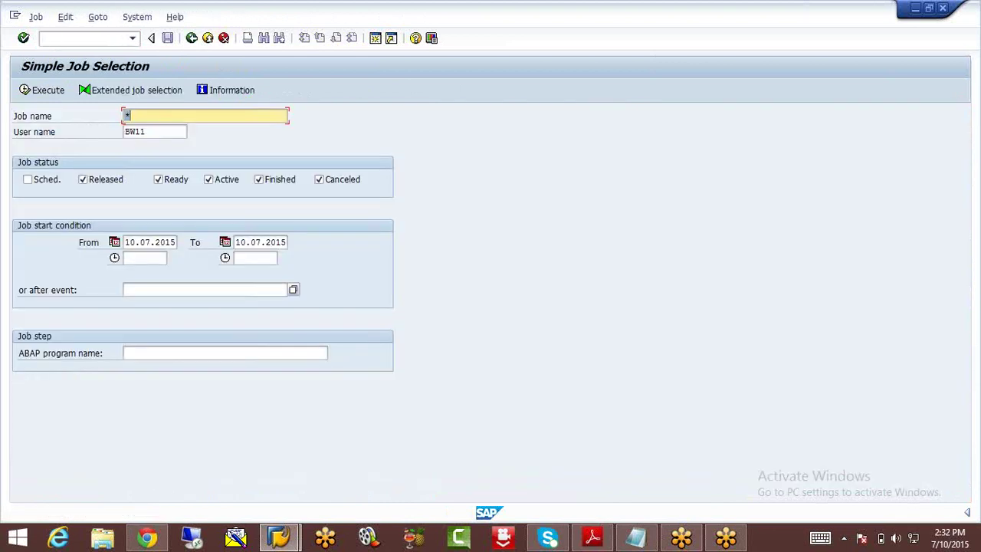
Run the job selection for BI_COMP15158 with scheduled jobs included and display the job's log
type("BI_COMP15158")
left_click(28, 180)
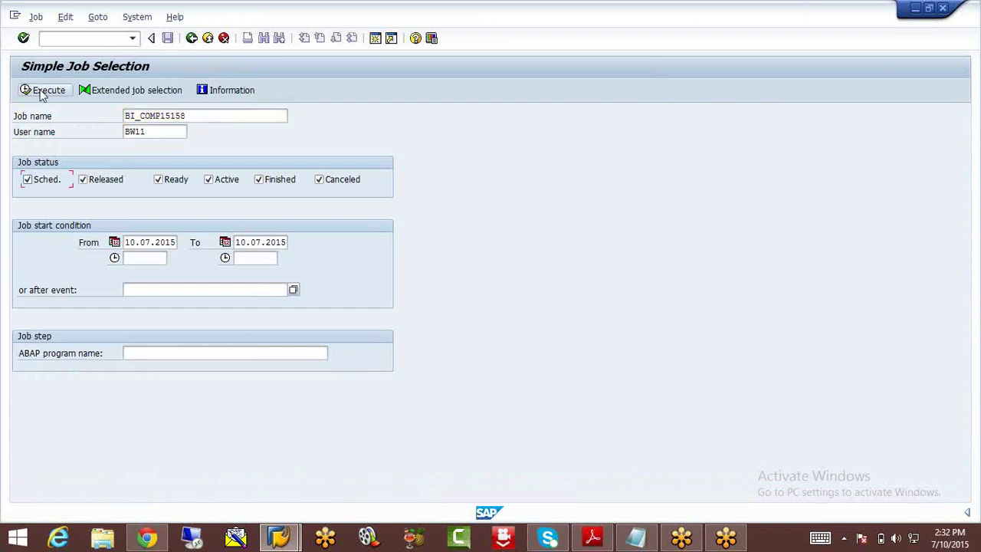
left_click(42, 90)
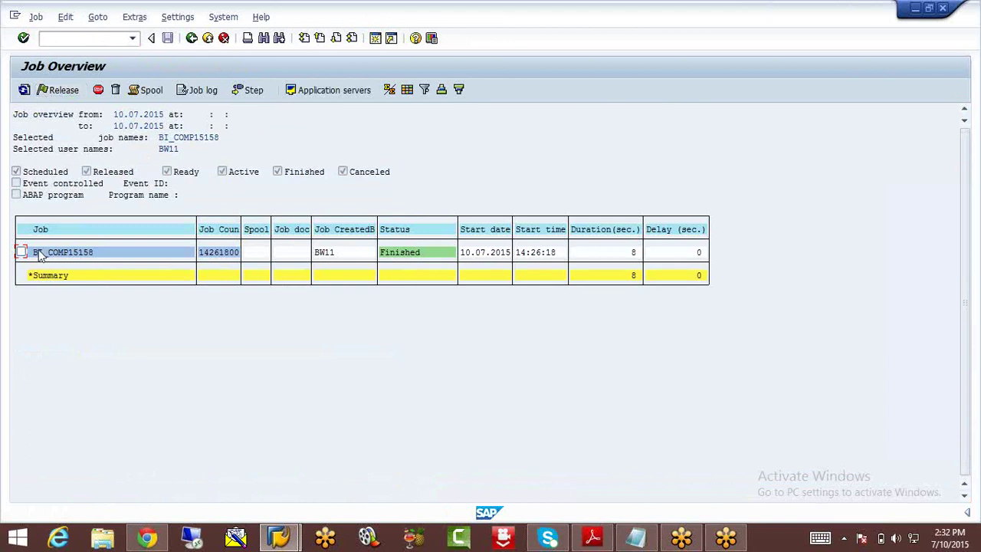
left_click(184, 90)
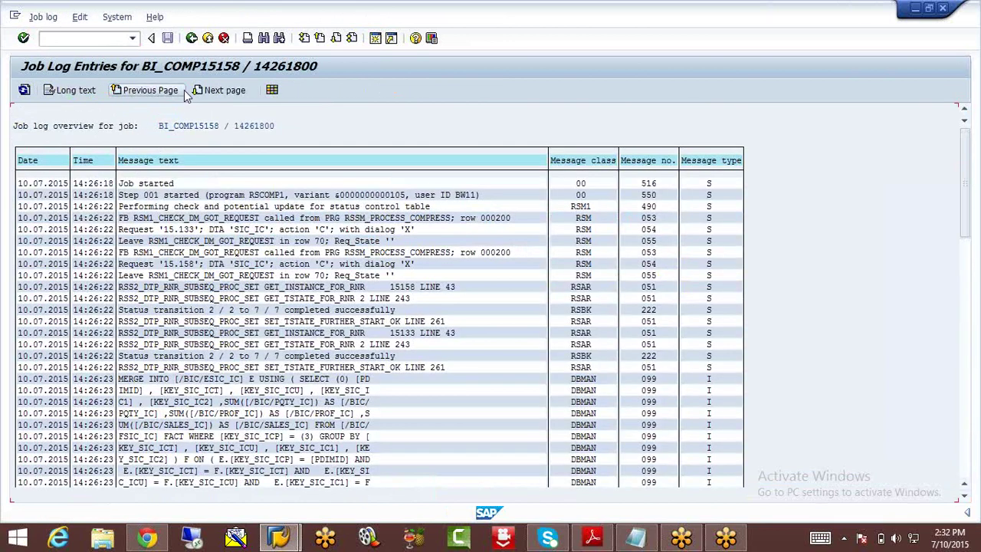
Leave the job log and job selection, and open the Manage view of InfoCube SIC_IC through transaction RSA11
left_click(186, 42)
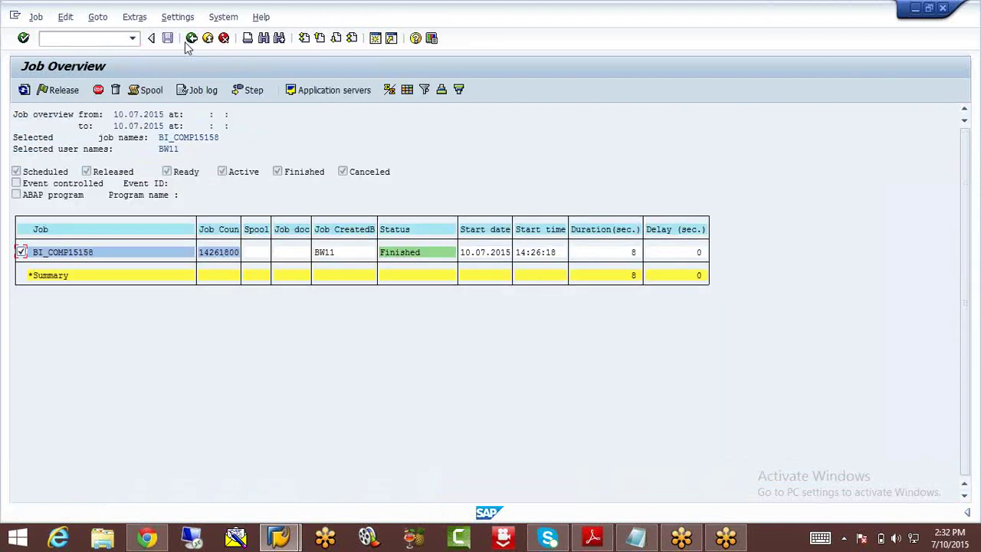
left_click(186, 44)
left_click(189, 40)
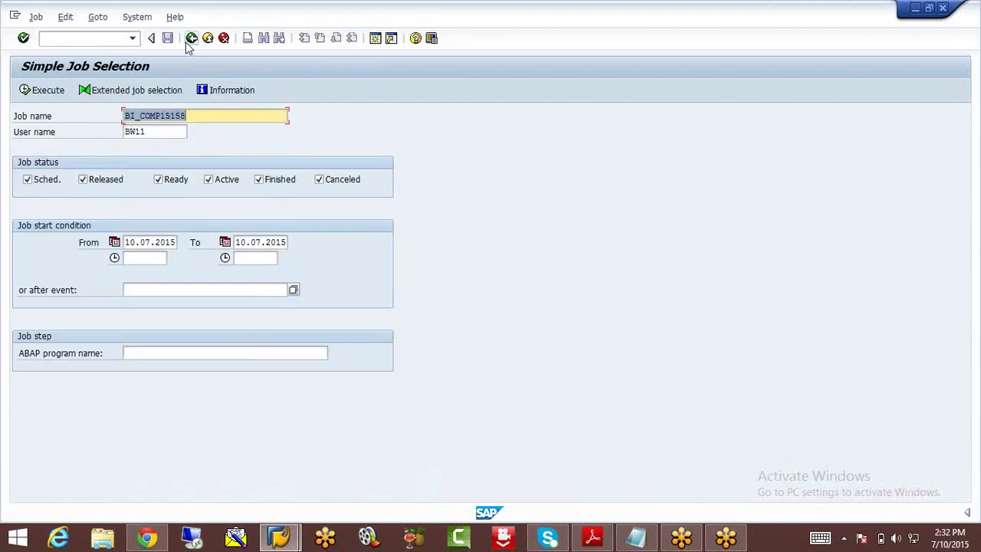
type("RSA11")
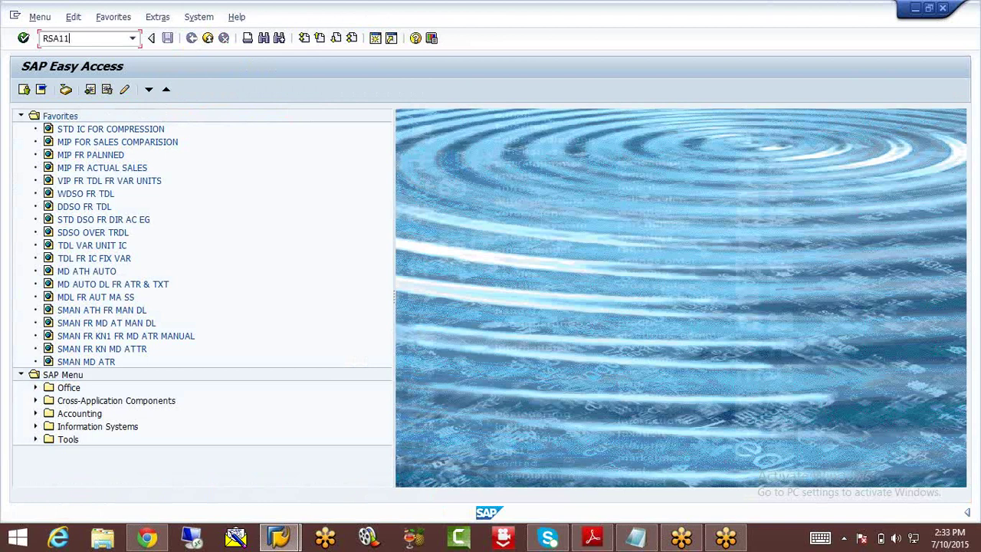
key("Return")
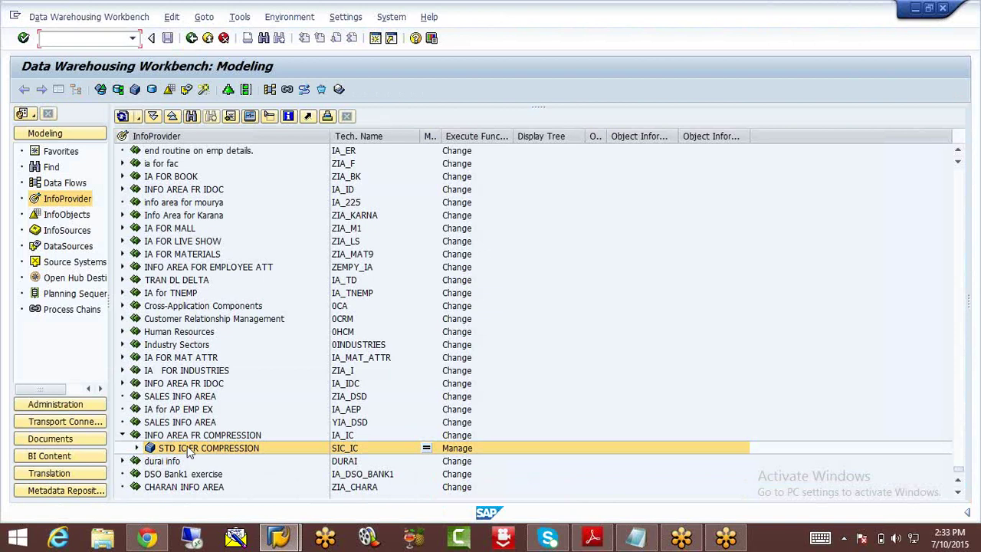
right_click(189, 451)
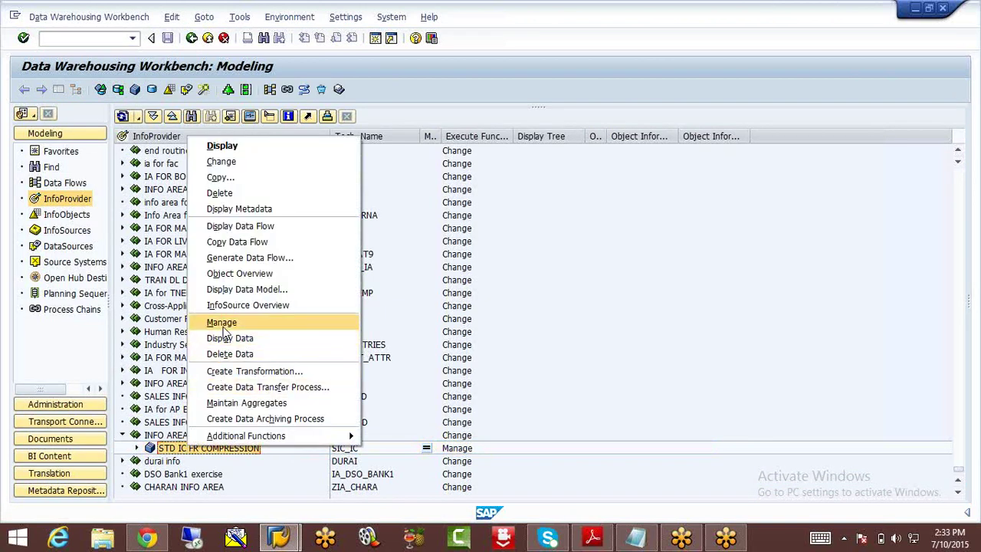
left_click(222, 323)
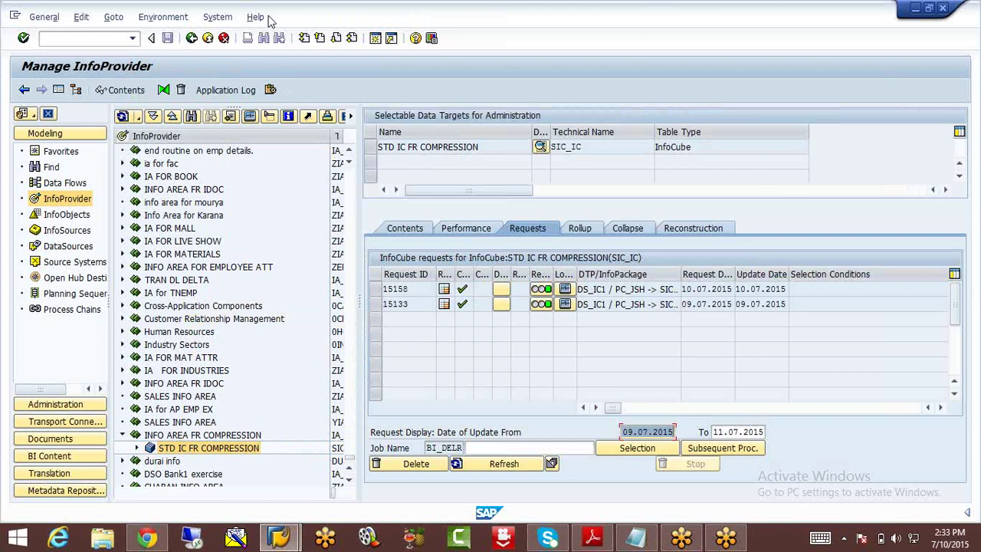
Return from the Manage view to SAP Easy Access and open the ABAP Dictionary
left_click(192, 38)
left_click(192, 38)
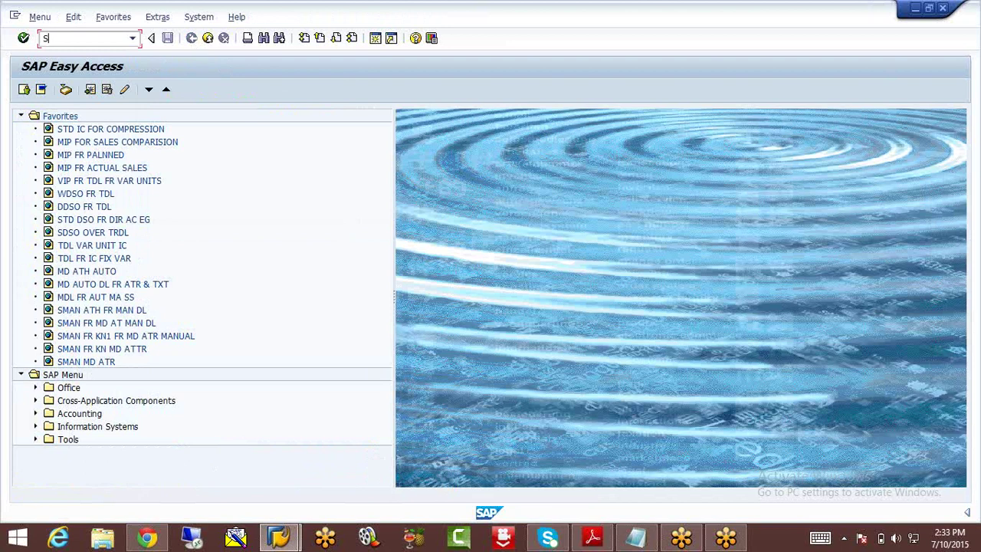
key("Return")
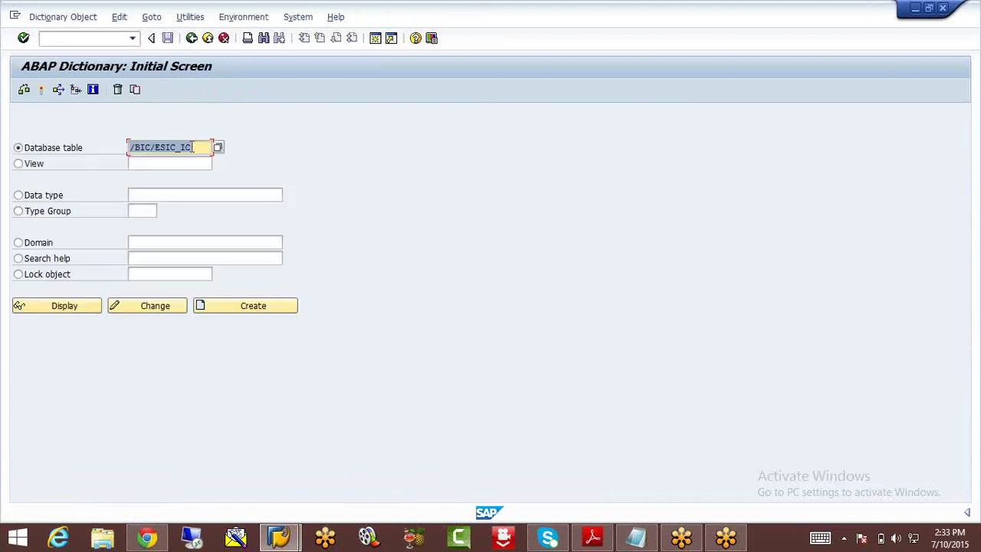
Enter the F fact table /BIC/FSIC_IC as the database table and display its definition
left_click(198, 146)
key("BackSpace")
key("BackSpace")
key("BackSpace")
key("BackSpace")
key("BackSpace")
key("BackSpace")
key("BackSpace")
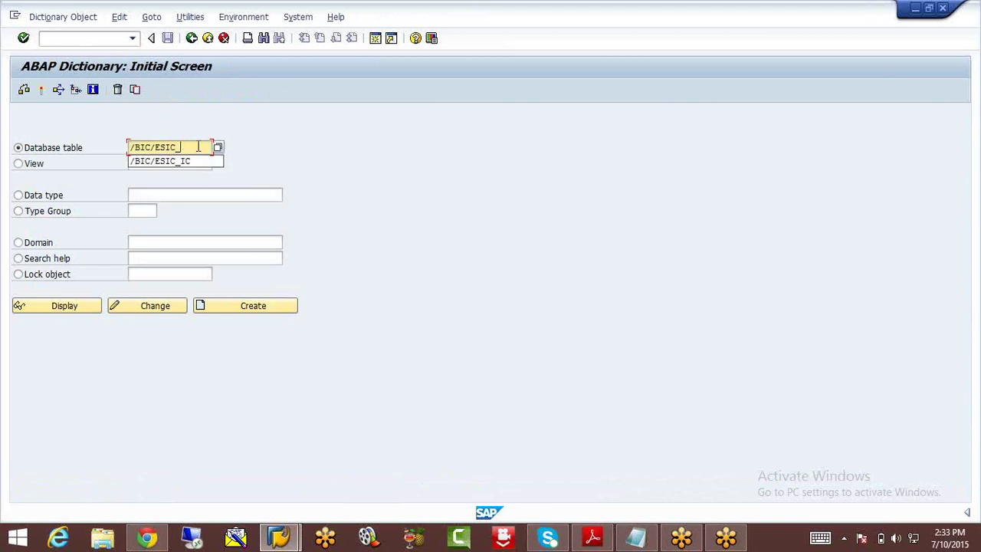
type("F")
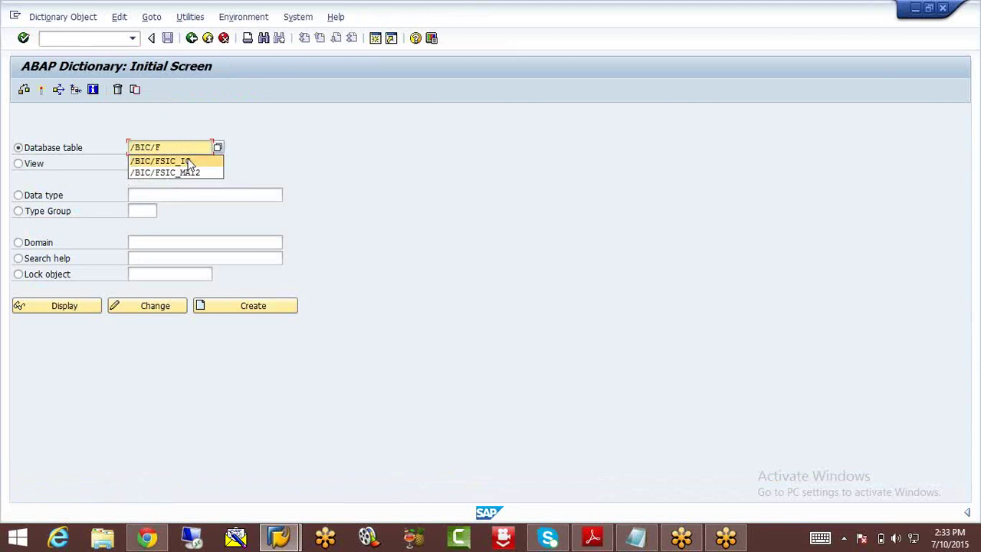
left_click(190, 161)
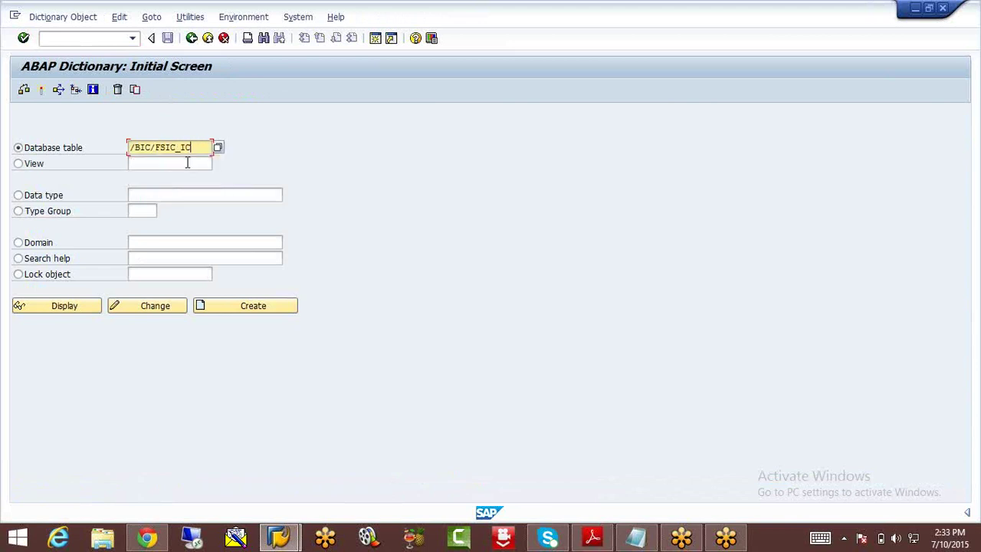
left_click(87, 306)
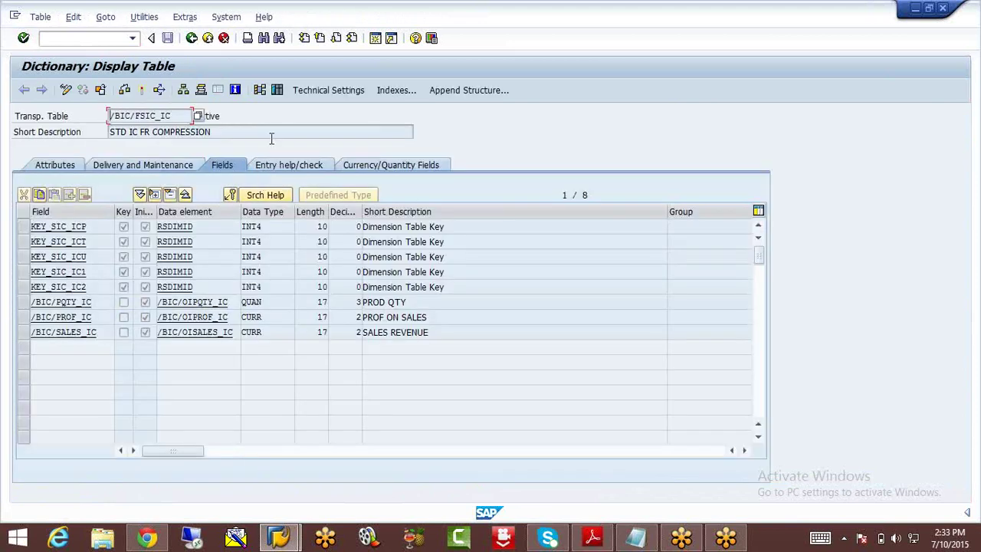
Count the entries of /BIC/FSIC_IC, run the unrestricted selection and return to the dictionary's initial screen
left_click(280, 94)
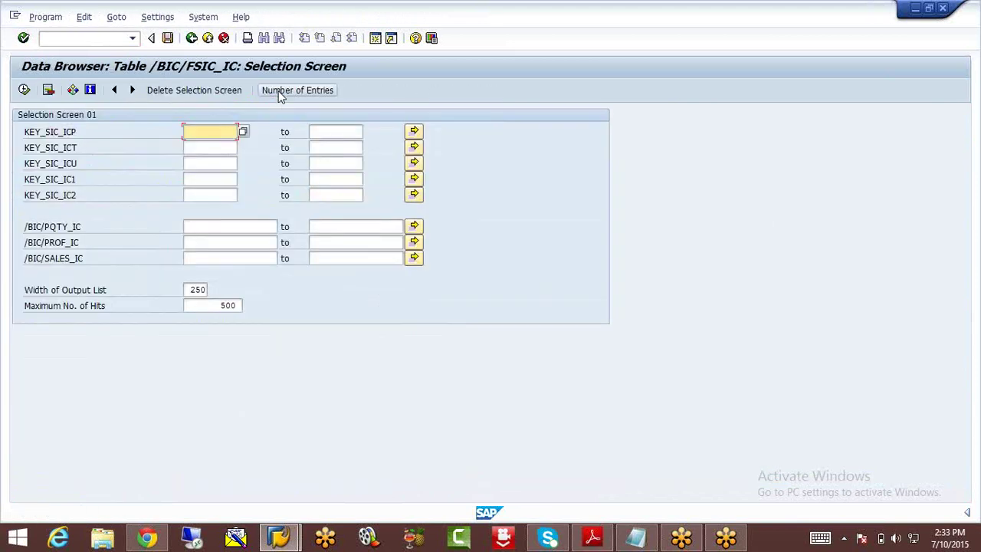
left_click(280, 92)
left_click(420, 274)
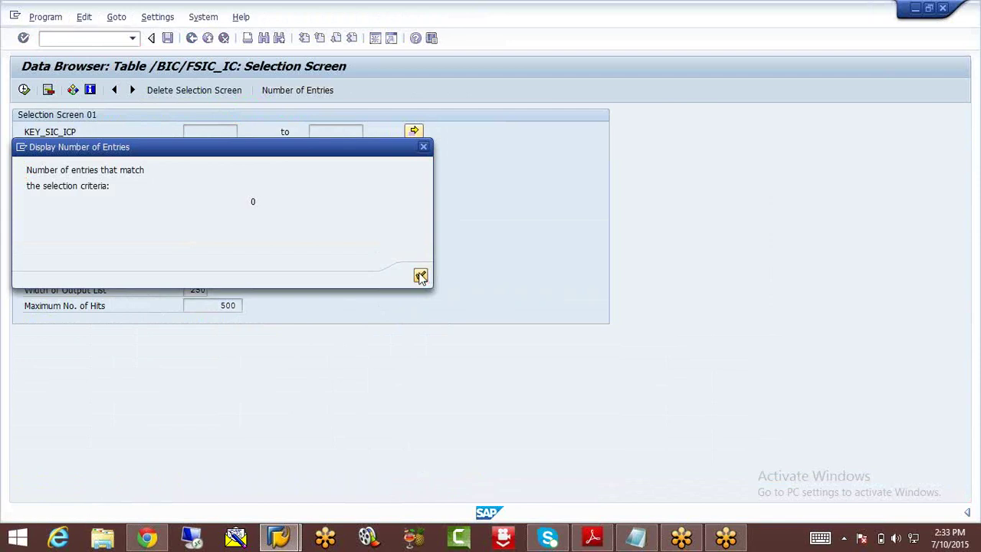
left_click(25, 91)
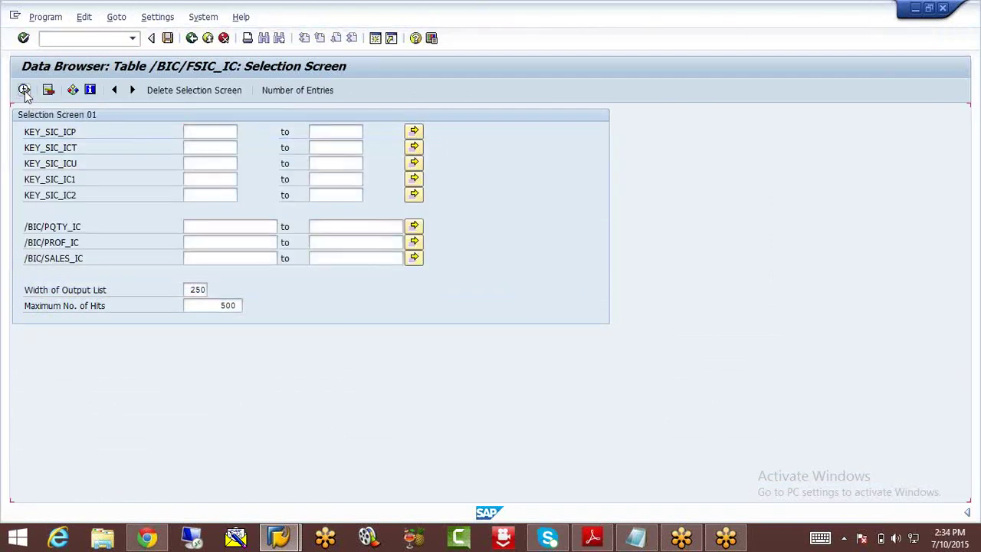
left_click(192, 38)
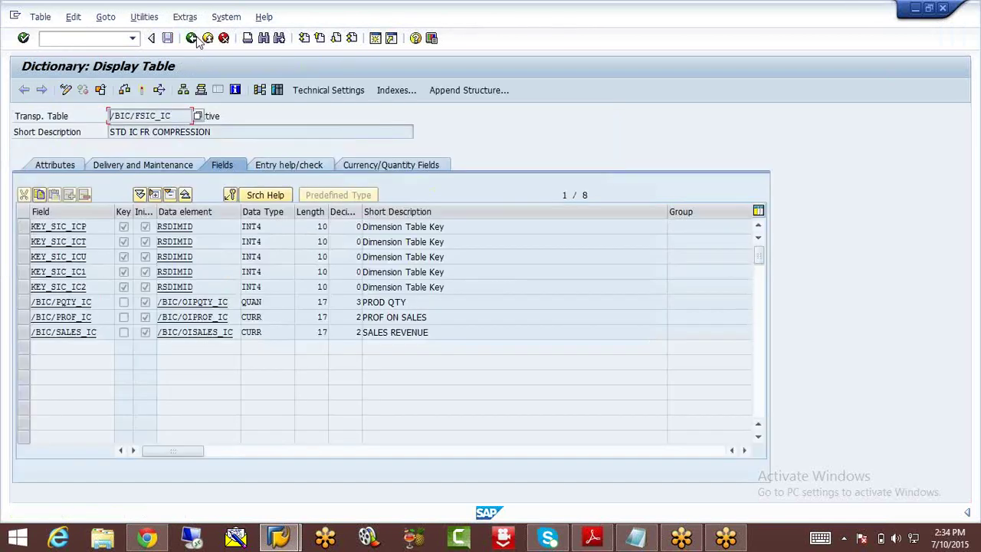
left_click(194, 38)
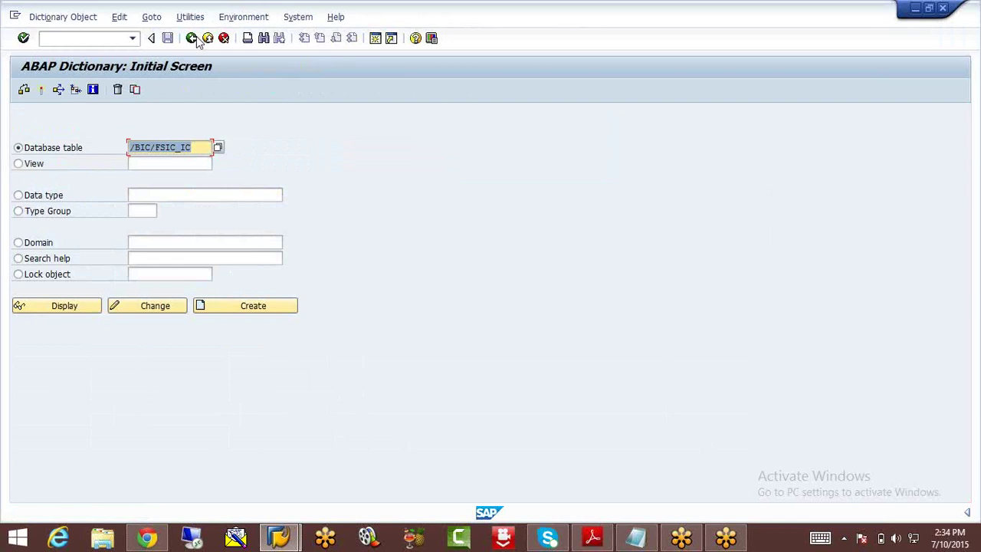
Replace the database table with the E fact table /BIC/ESIC_IC and display its definition
left_click(198, 147)
key("BackSpace")
key("BackSpace")
key("BackSpace")
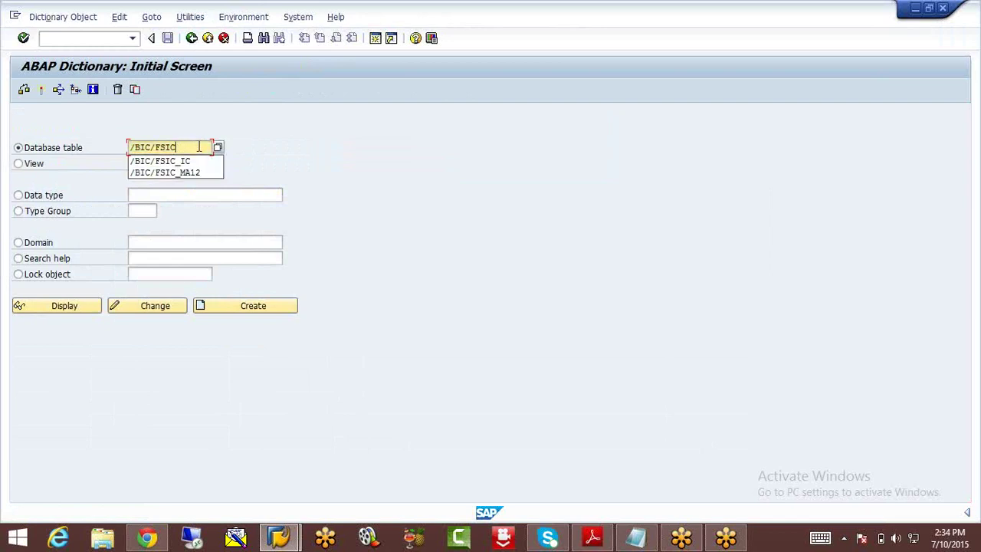
key("BackSpace")
key("BackSpace")
key("BackSpace")
type("E")
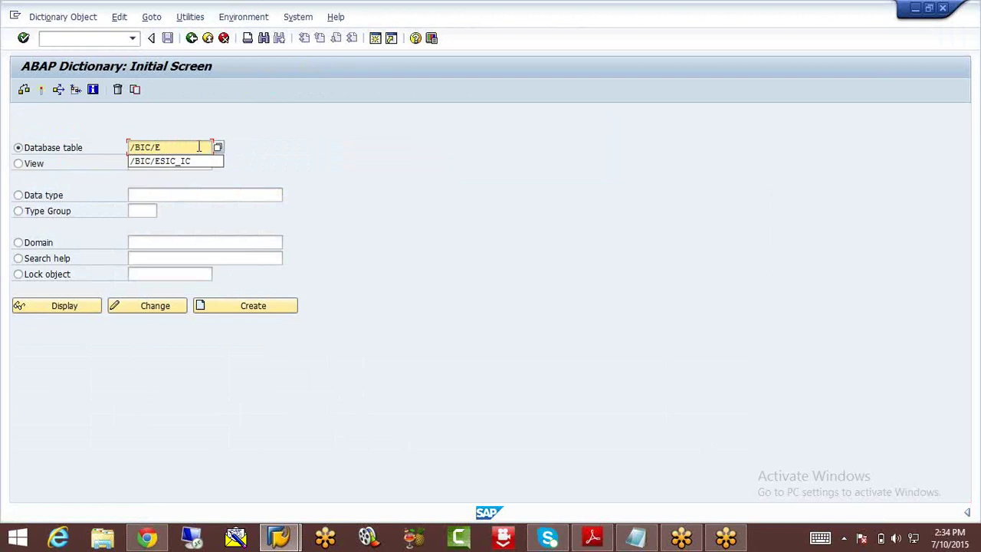
type("S")
key("Down")
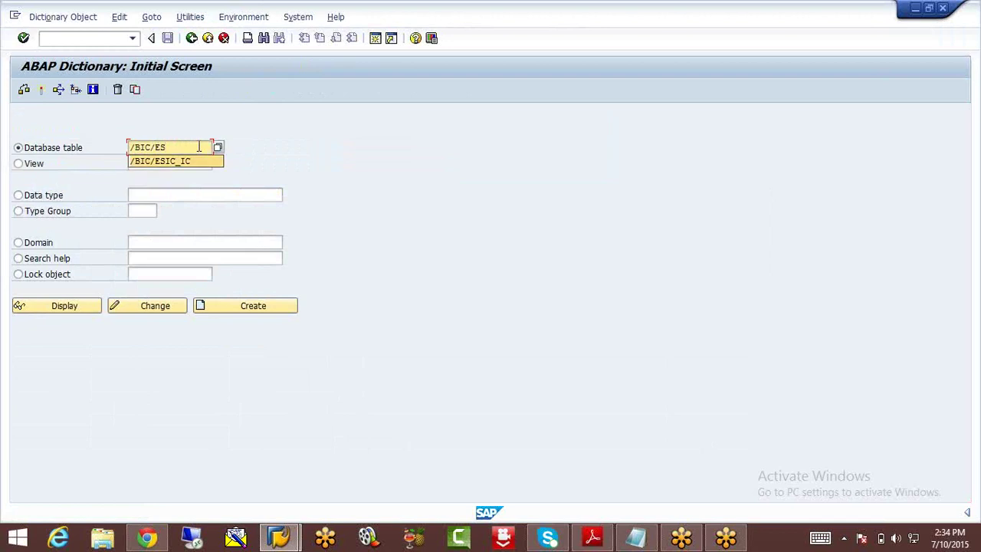
left_click(180, 161)
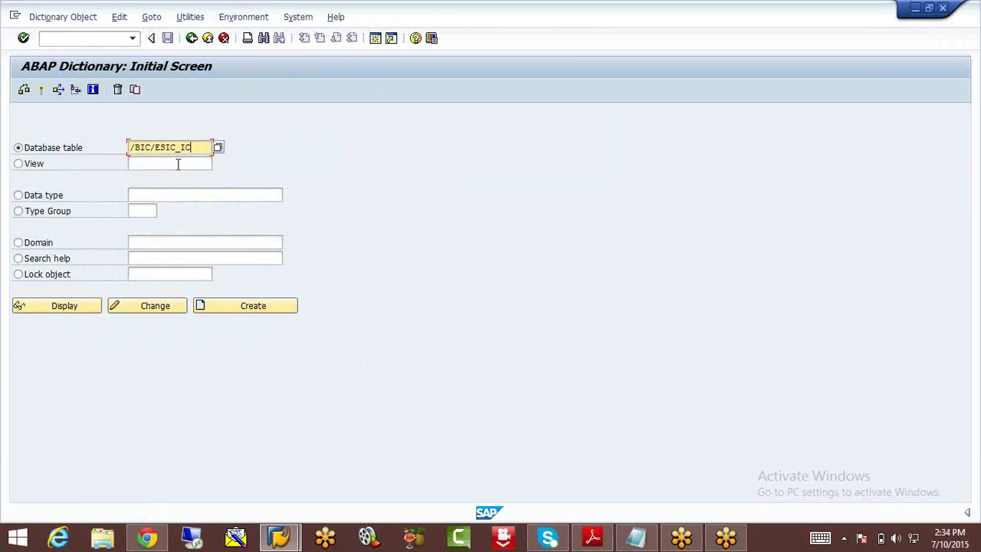
left_click(82, 305)
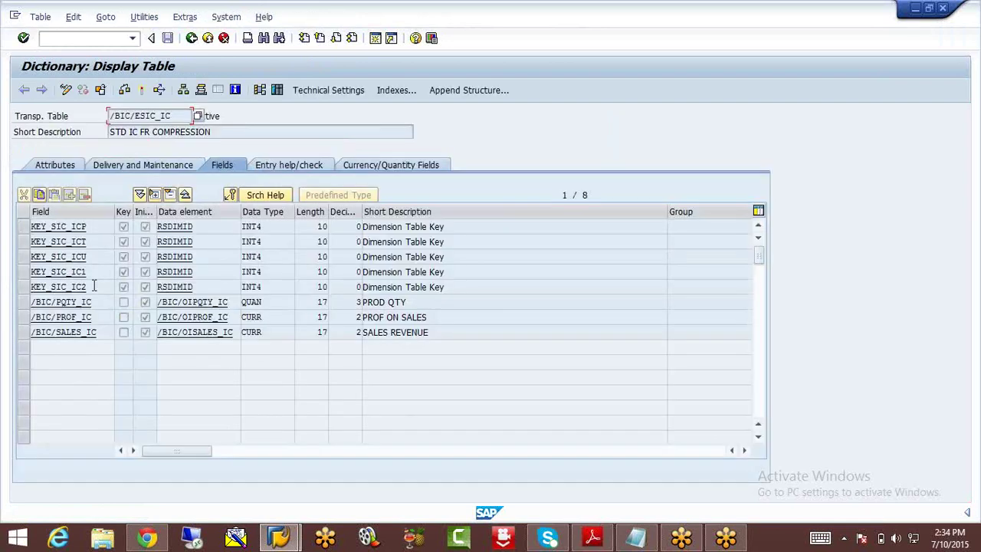
Count and list the entries of /BIC/ESIC_IC without restrictions, and return to SAP Easy Access
left_click(277, 90)
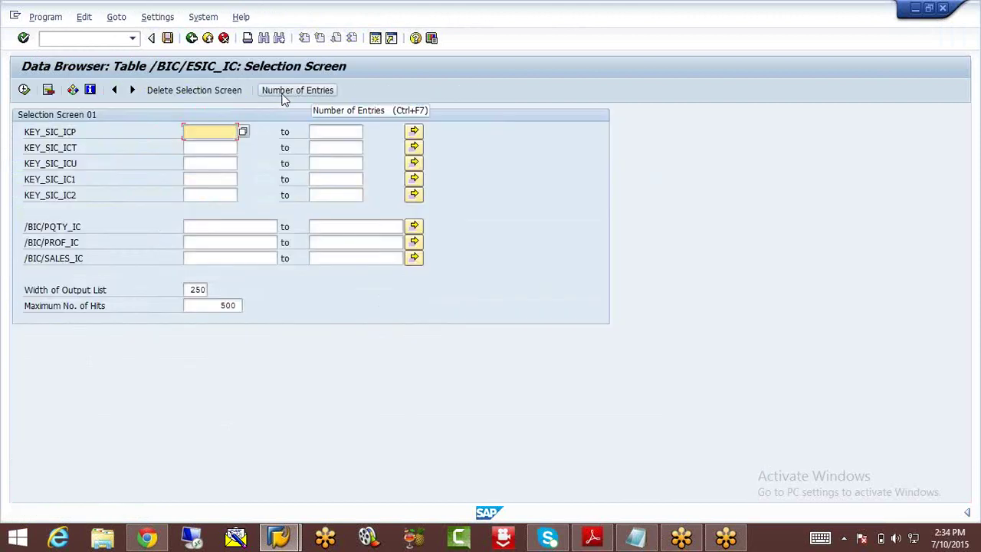
left_click(297, 91)
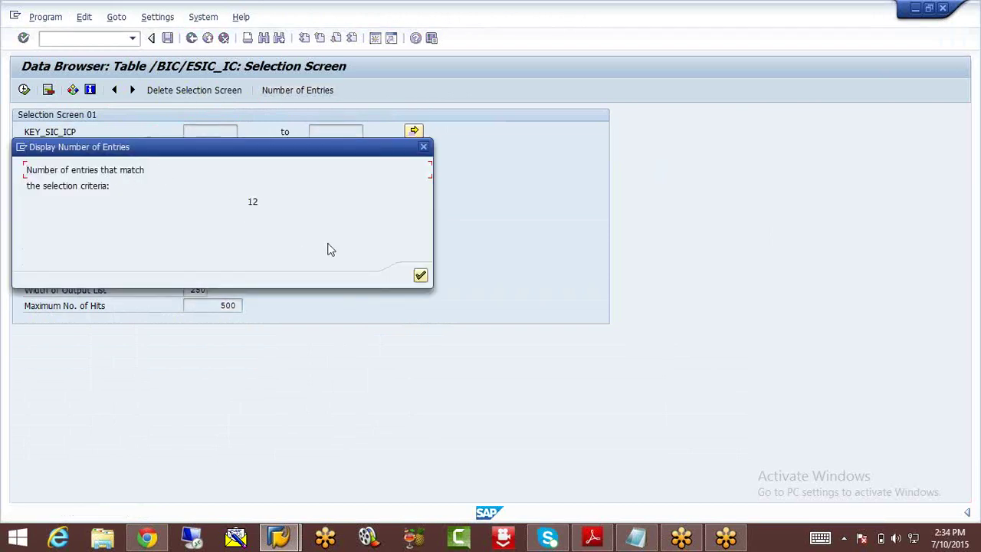
left_click(421, 277)
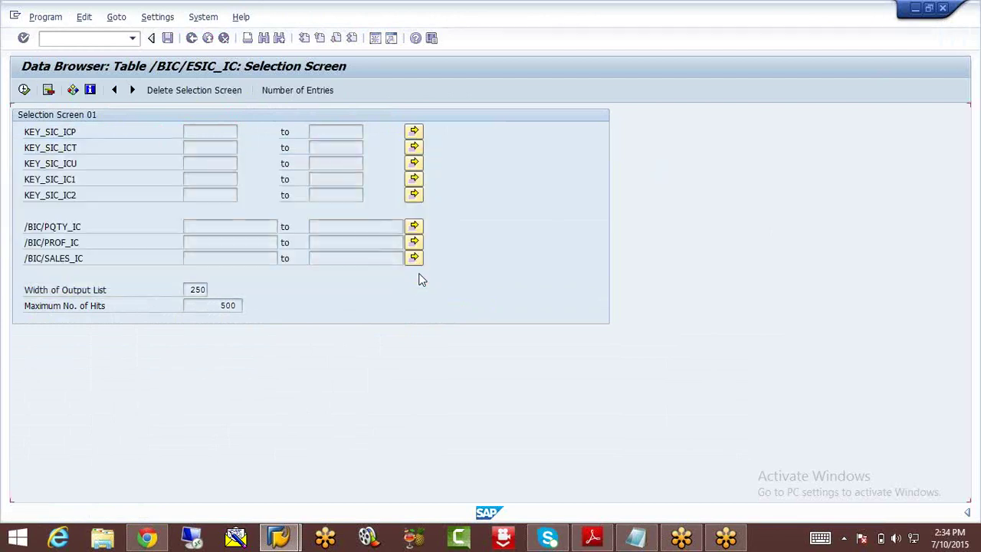
left_click(24, 89)
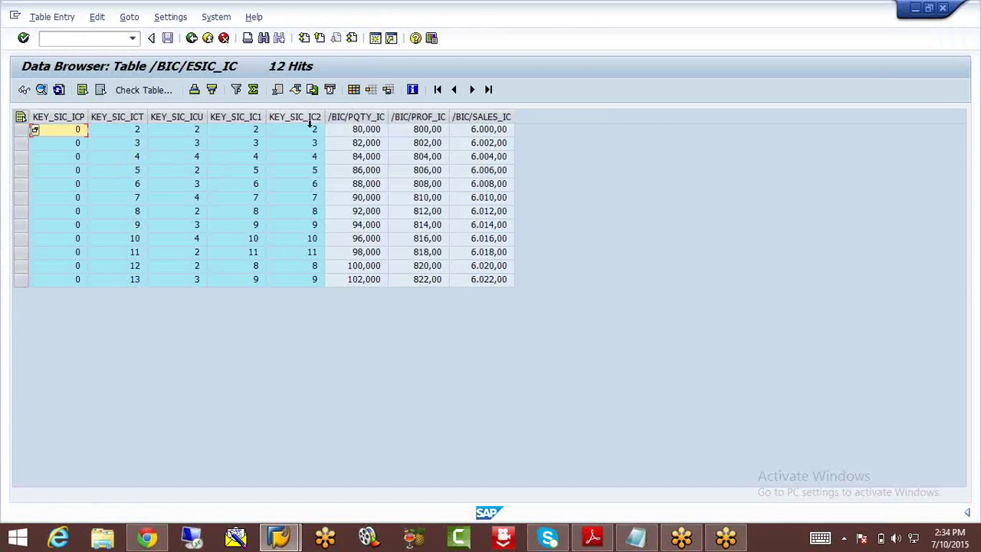
left_click(192, 42)
left_click(193, 38)
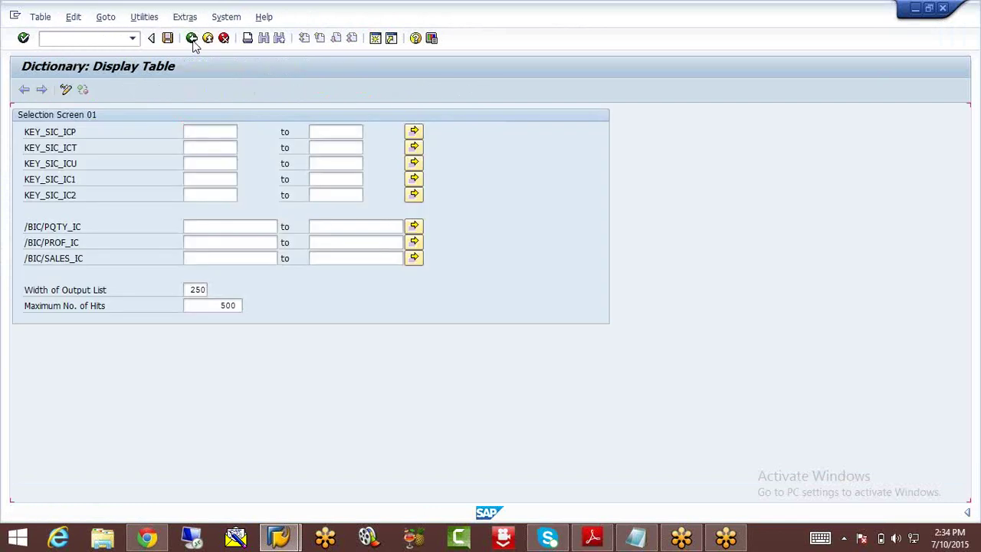
left_click(192, 38)
left_click(193, 38)
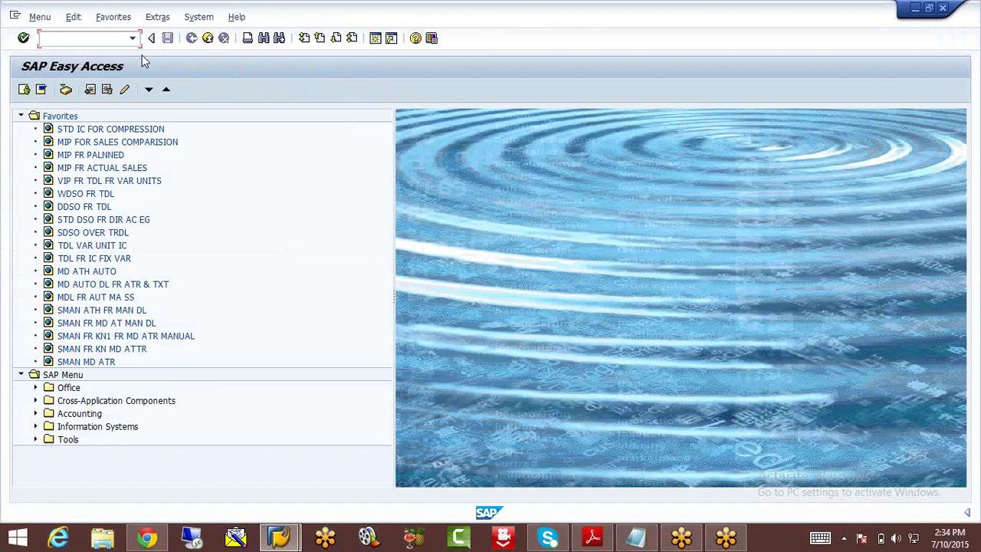
Open the Manage view of SIC_IC through RSA11, check the requests' compression status and return to SAP Easy Access
type("RSA11")
key("Return")
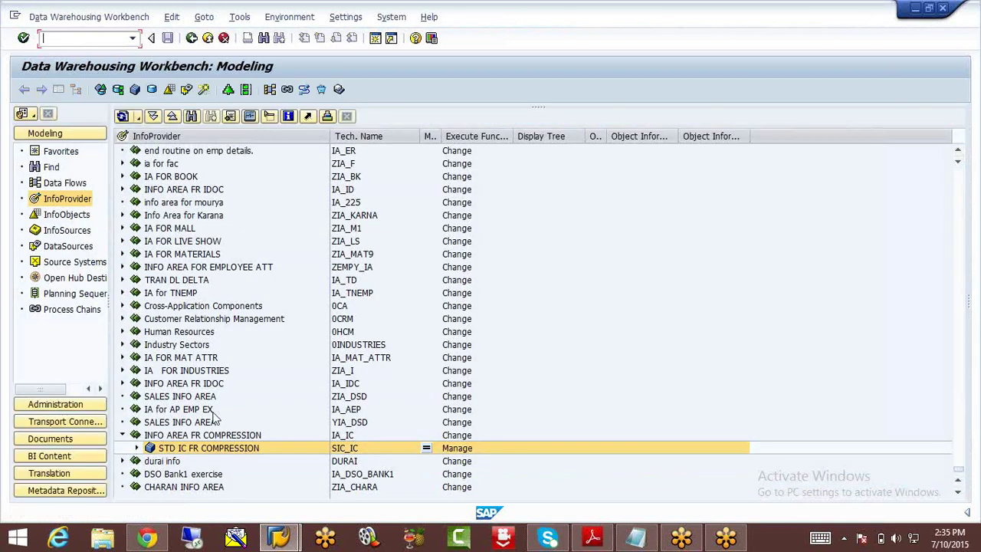
right_click(209, 450)
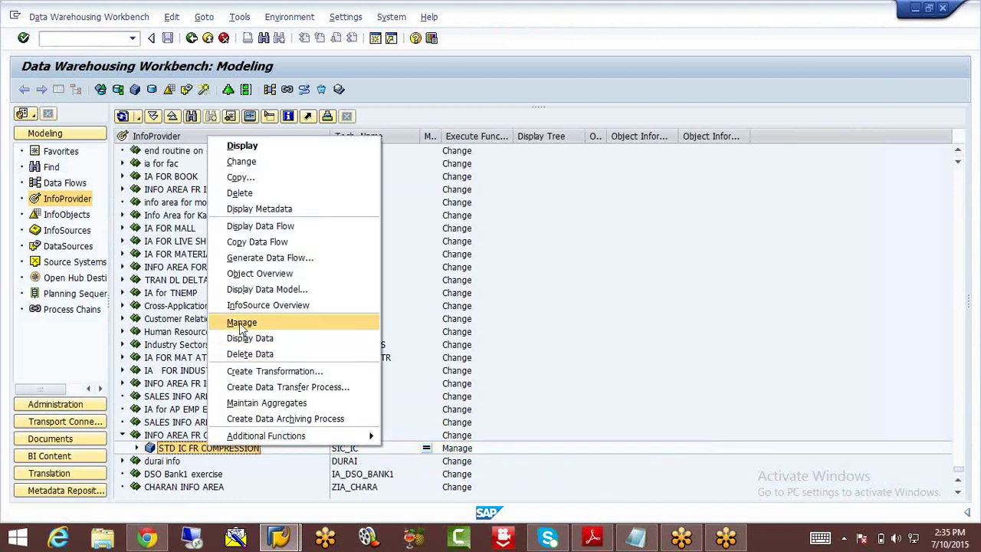
left_click(240, 323)
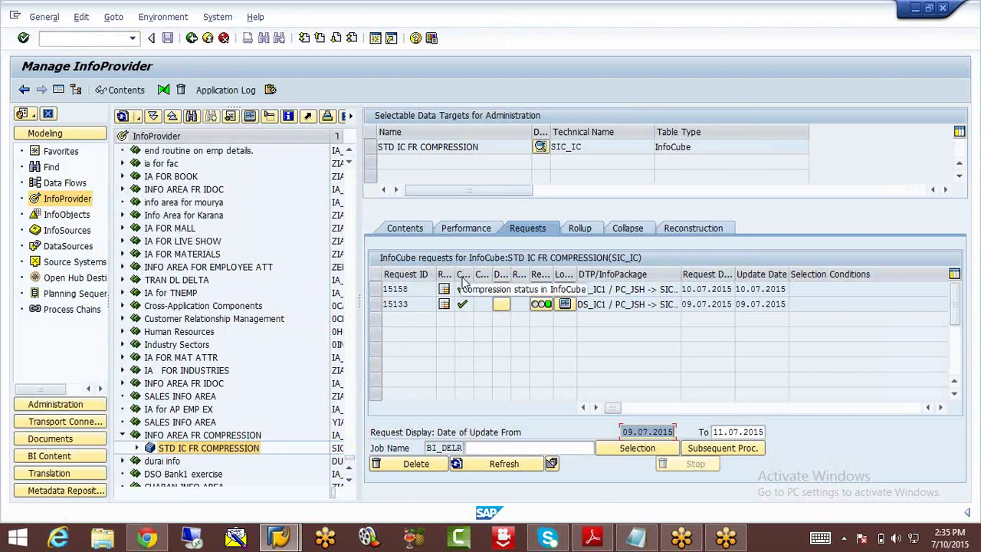
left_click(191, 38)
left_click(192, 39)
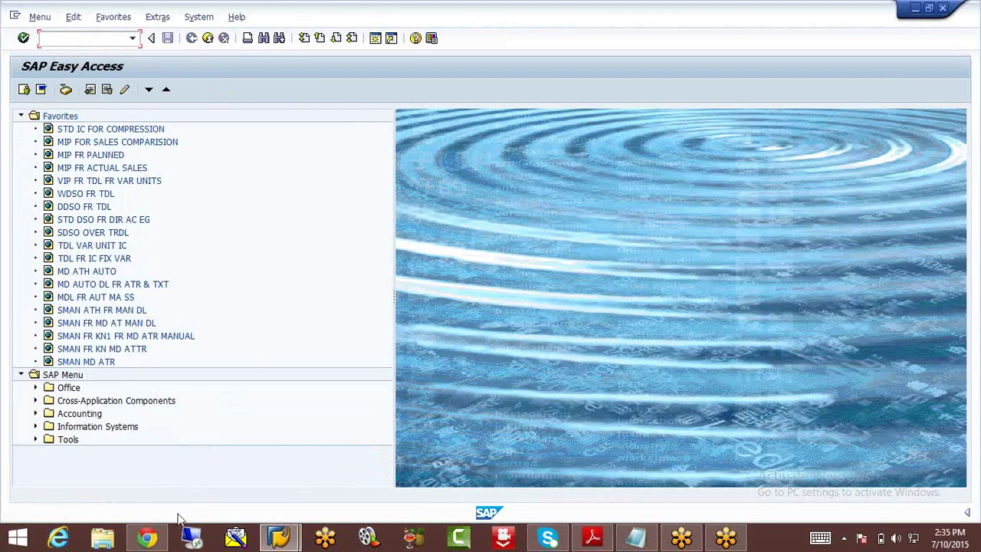
Switch to Chrome to show the k-onlines.com home page
left_click(147, 539)
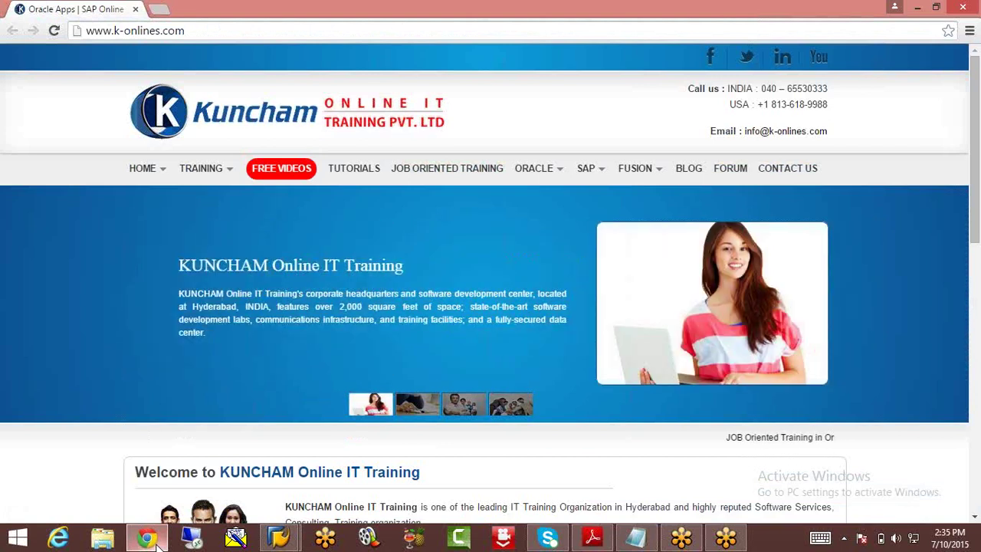
left_click(861, 22)
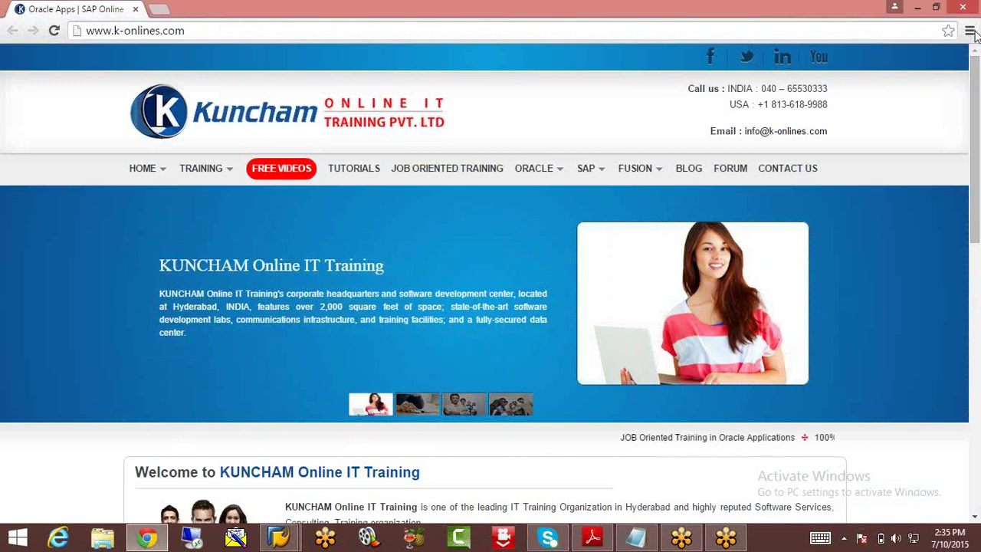